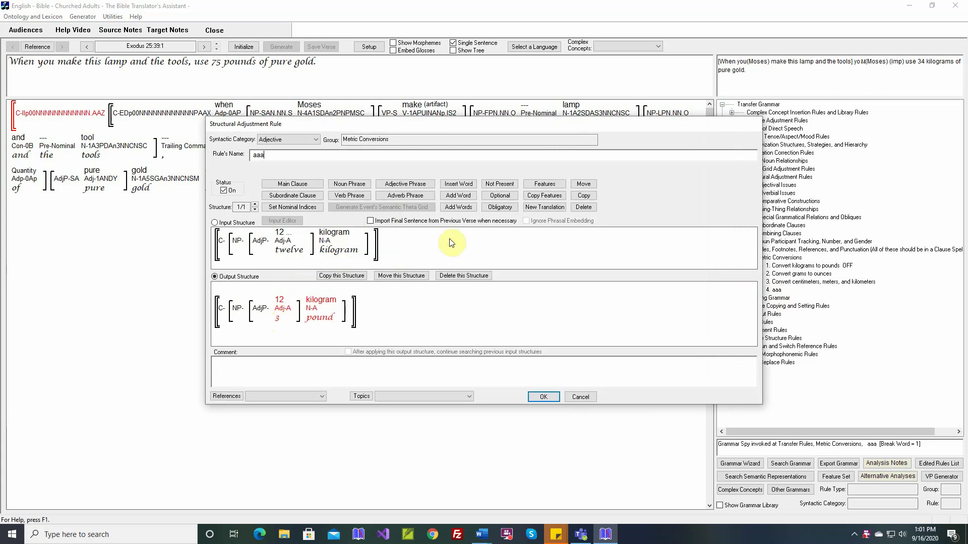
# Review the source-to-target translation table for the number 12 in rule aaa's output structure, then cancel out of the rule.
pyautogui.click(458, 196)
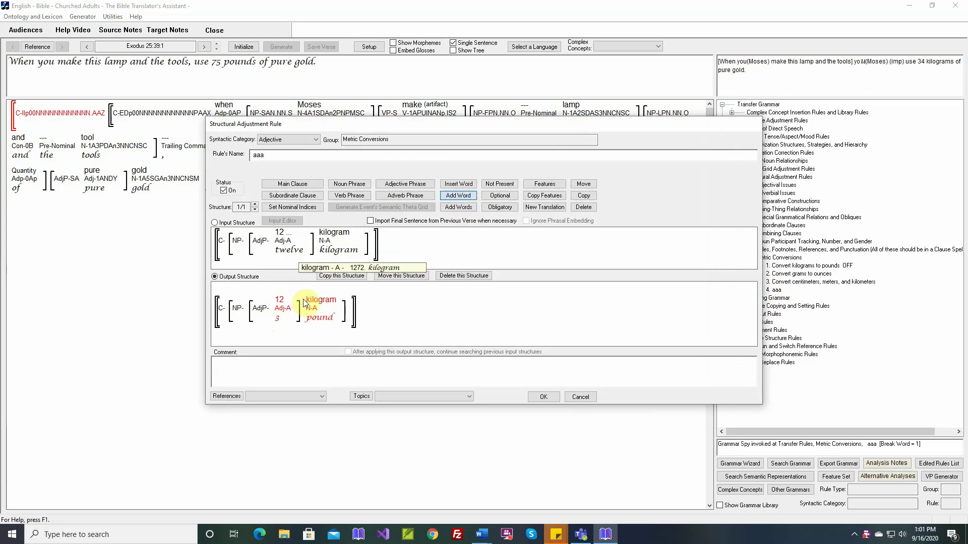
pyautogui.click(278, 318)
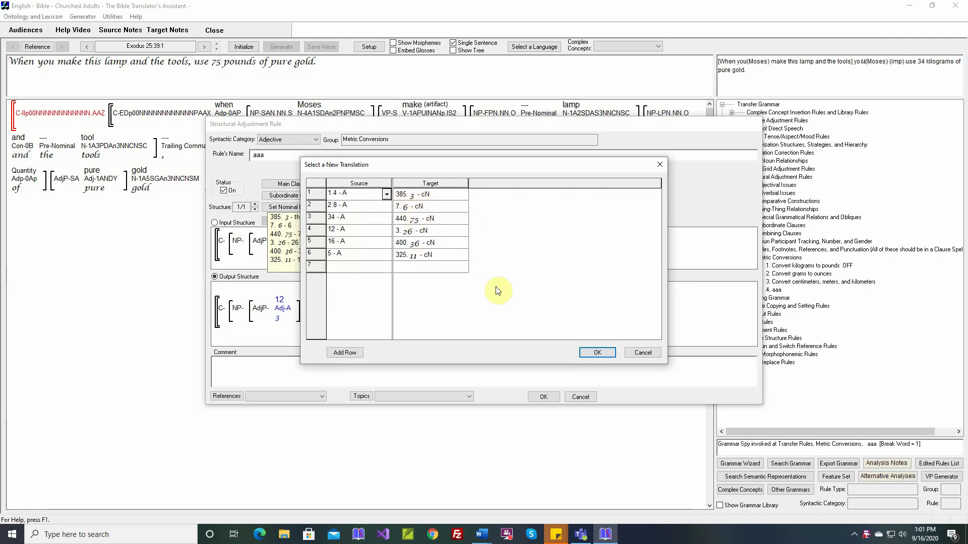
pyautogui.click(643, 352)
pyautogui.click(581, 397)
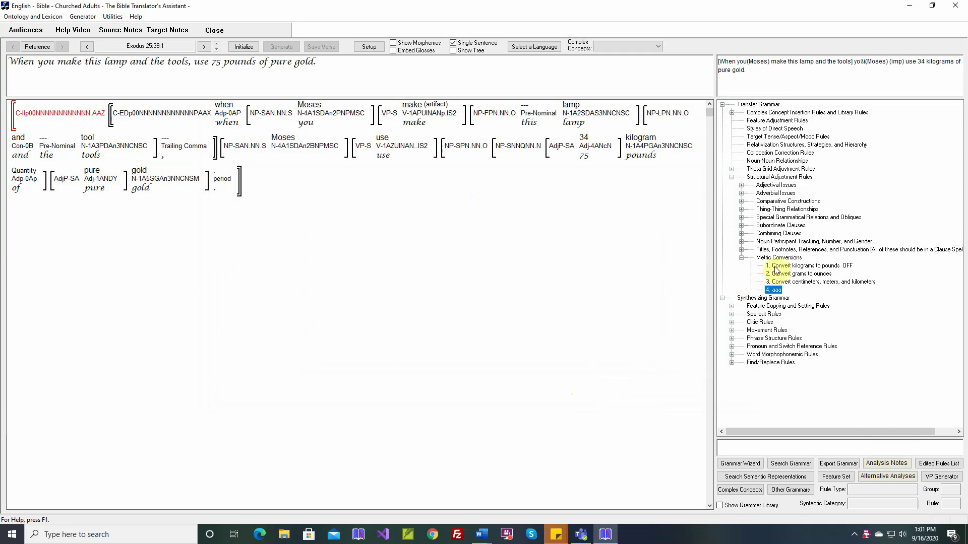
# Examine the feature table behind the Adverbial Clause Type feature adjustment rule, viewing its Adverbial Clause Type column, and cancel out of the rule.
pyautogui.click(776, 122)
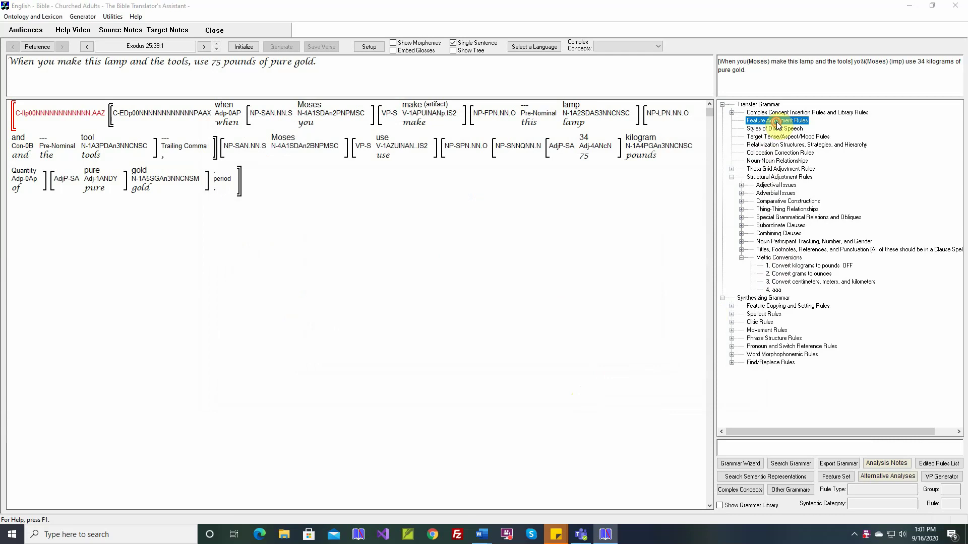
pyautogui.click(571, 201)
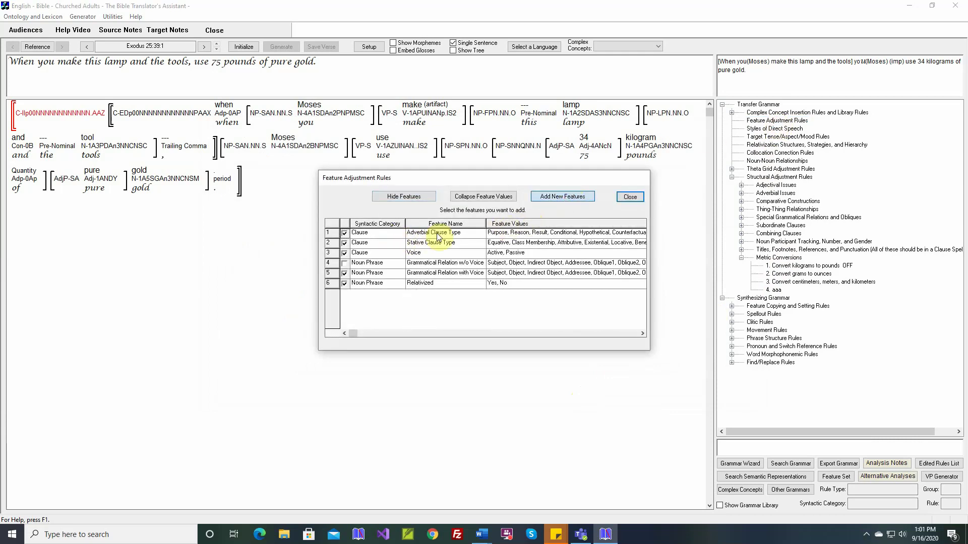
pyautogui.doubleClick(529, 236)
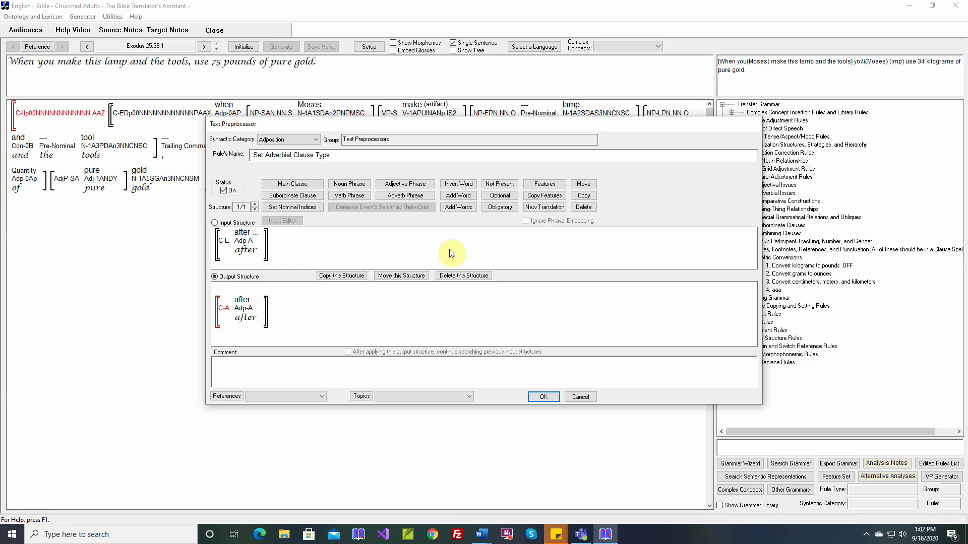
pyautogui.click(544, 184)
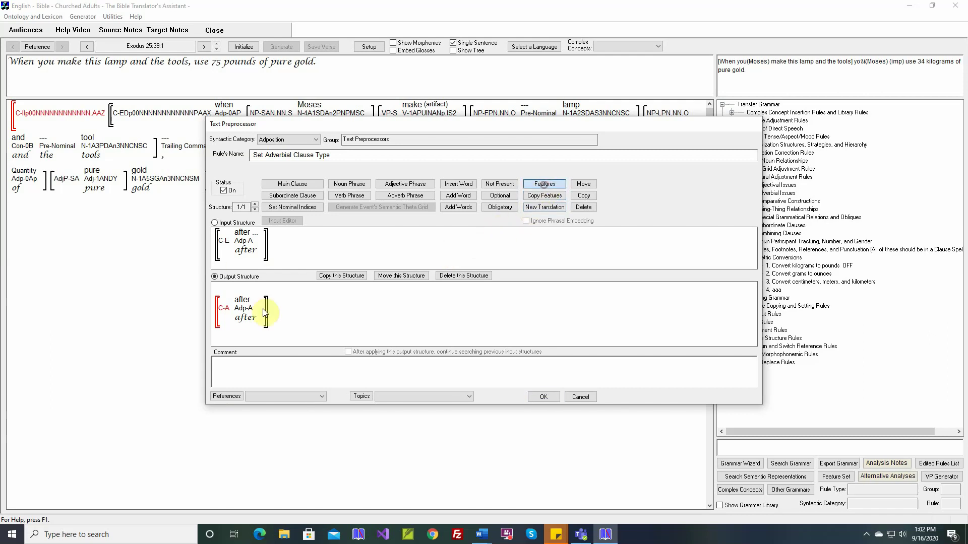
pyautogui.click(227, 305)
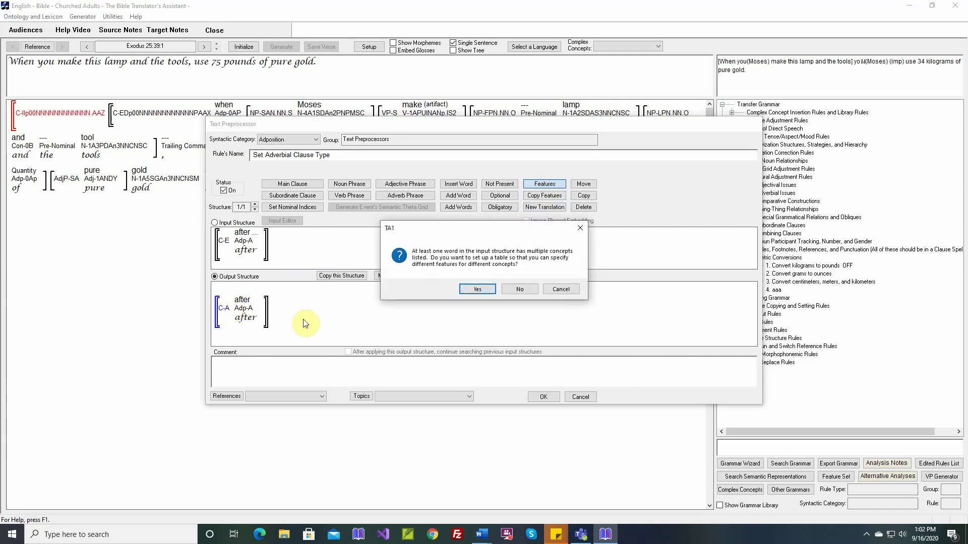
pyautogui.click(475, 291)
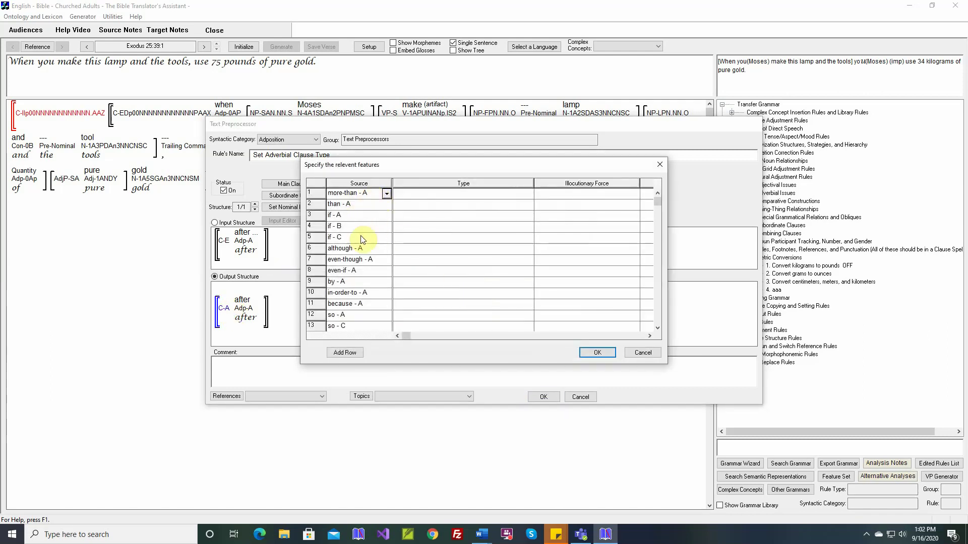
pyautogui.click(649, 335)
pyautogui.click(649, 334)
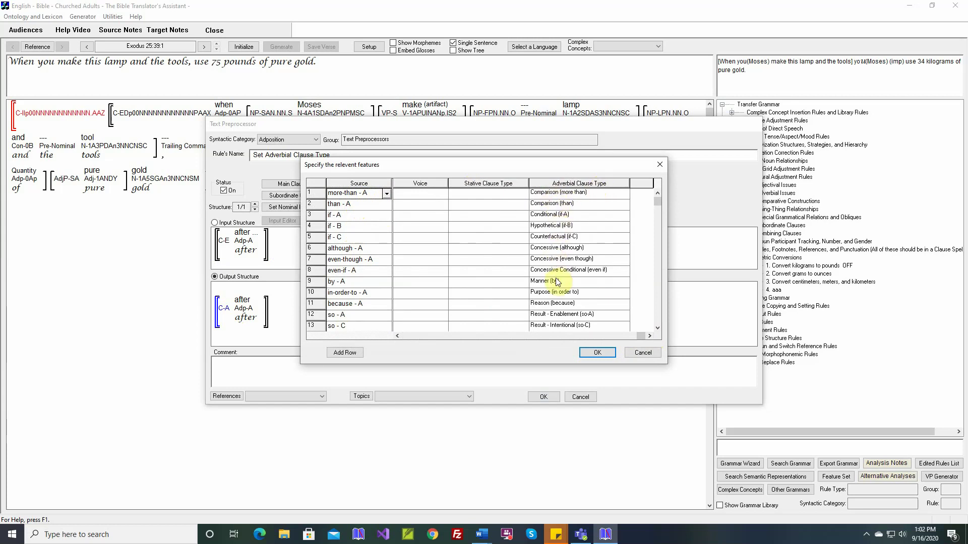
pyautogui.click(643, 352)
pyautogui.click(580, 396)
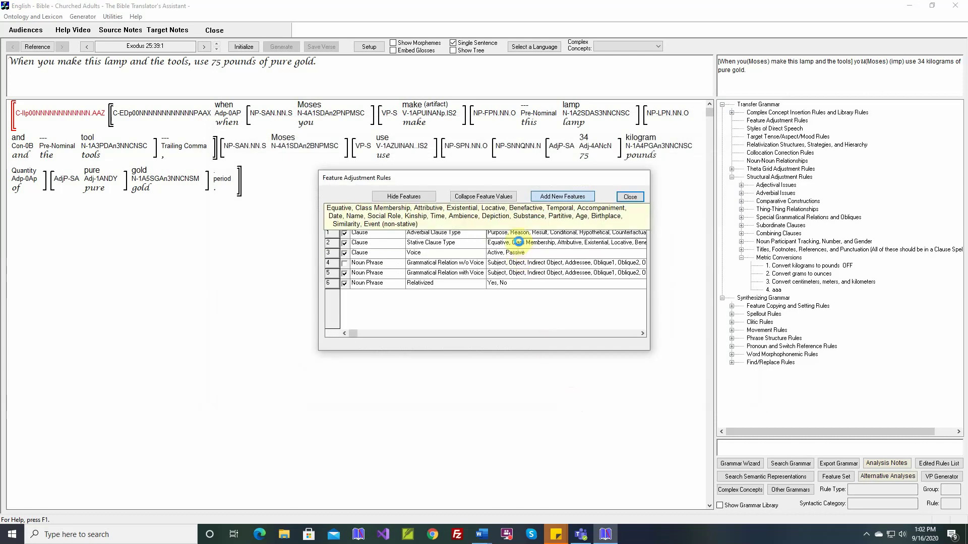
# Examine the feature table for the clause in the Stative Clause Type rule, viewing its Stative Clause Type column, and close the feature adjustment rules.
pyautogui.doubleClick(519, 241)
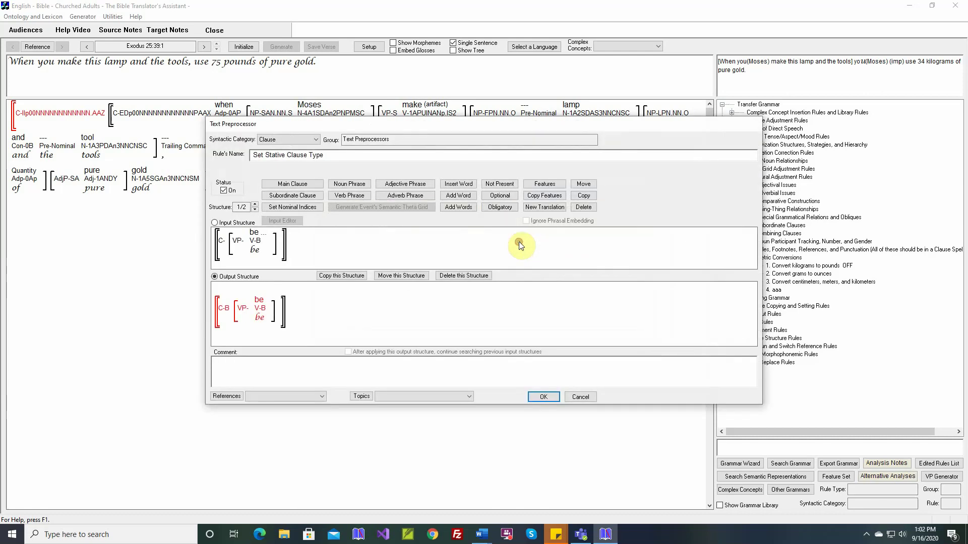
pyautogui.click(541, 191)
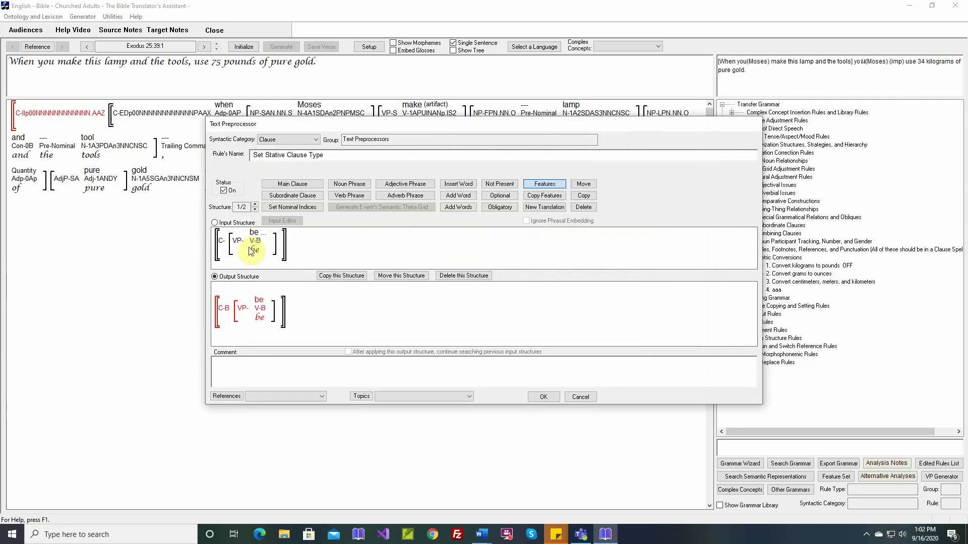
pyautogui.click(228, 311)
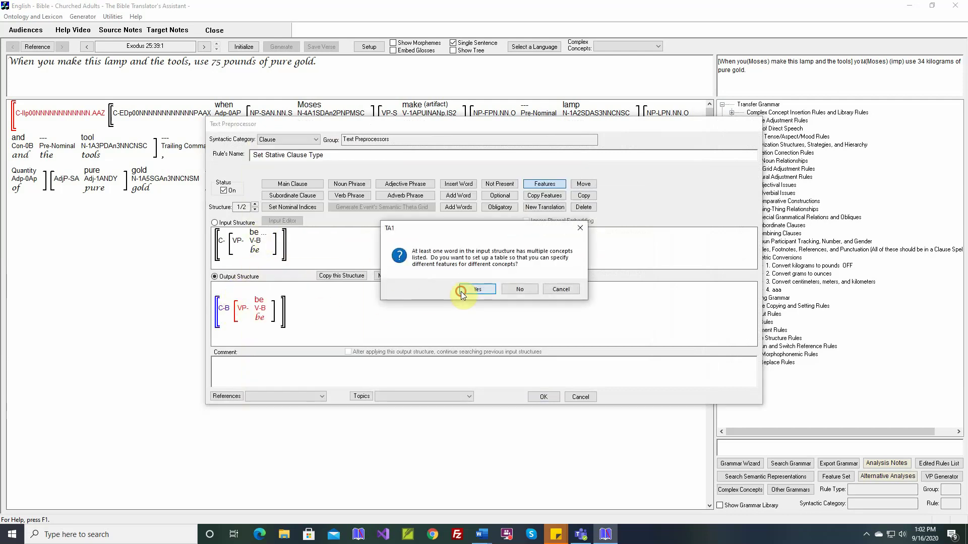
pyautogui.click(460, 291)
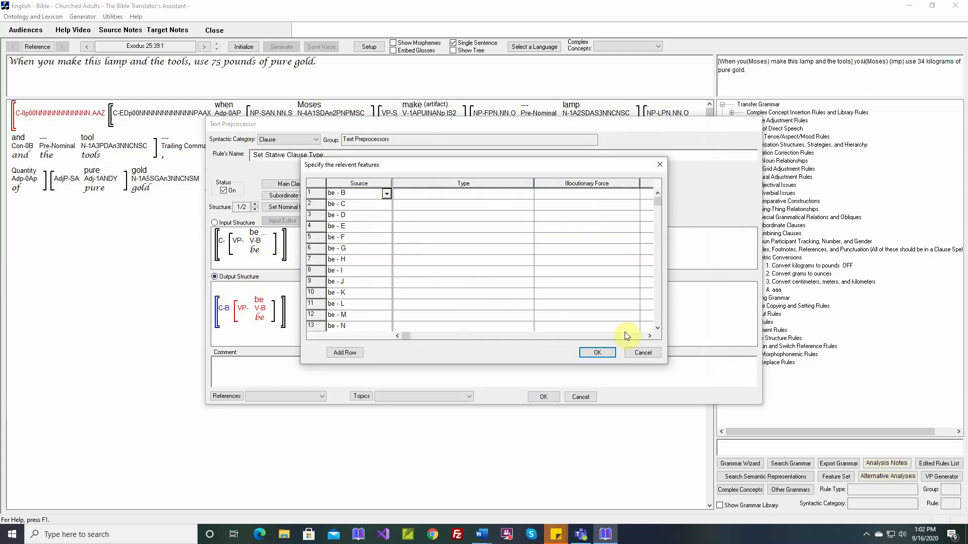
pyautogui.click(649, 337)
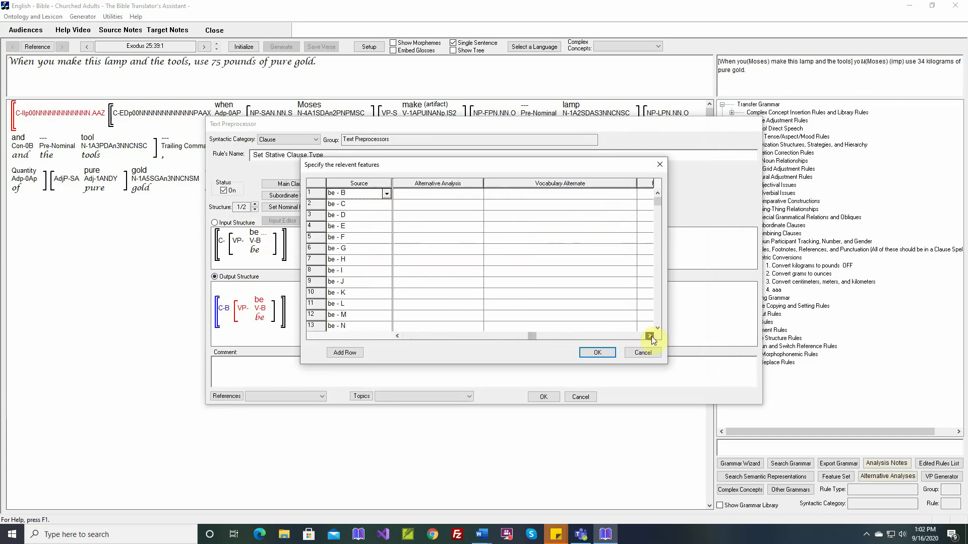
pyautogui.click(650, 337)
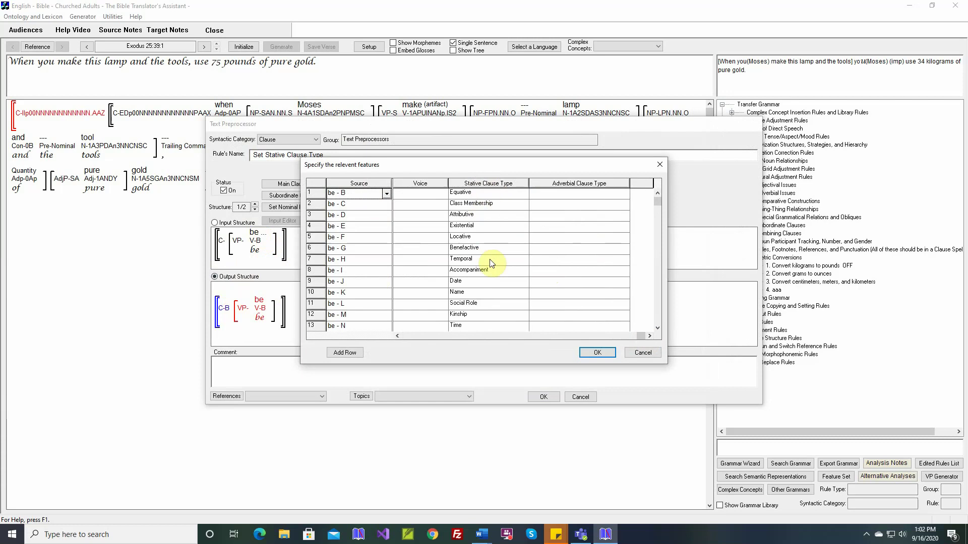
pyautogui.click(642, 353)
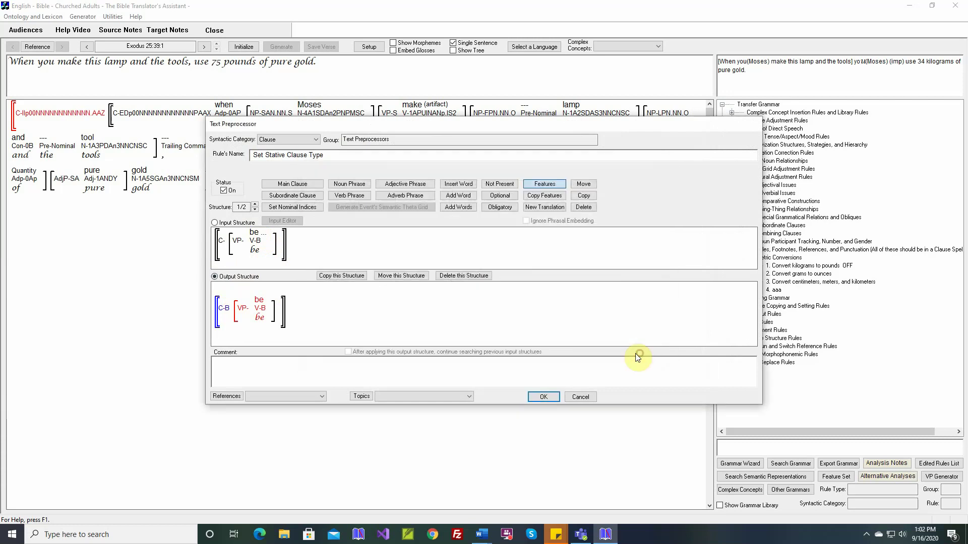
pyautogui.click(584, 398)
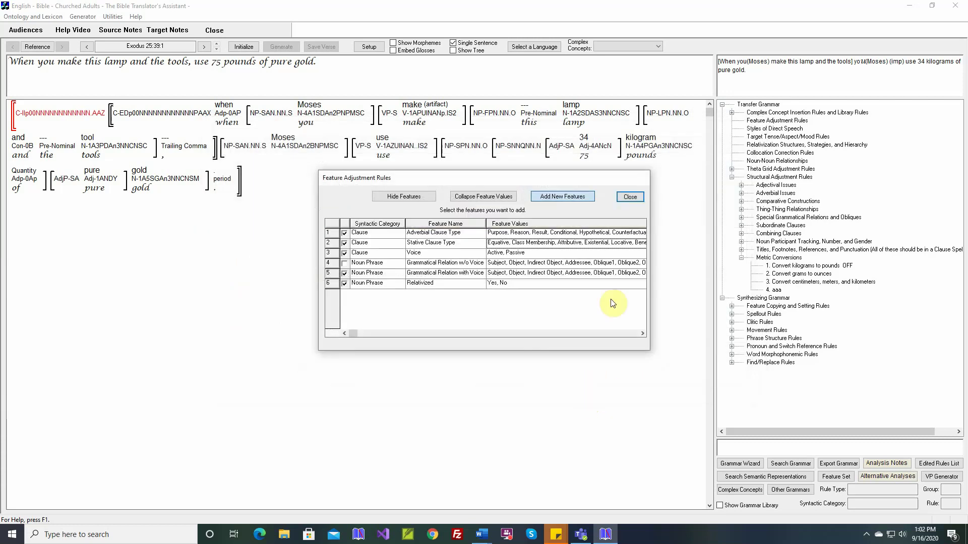
pyautogui.click(630, 199)
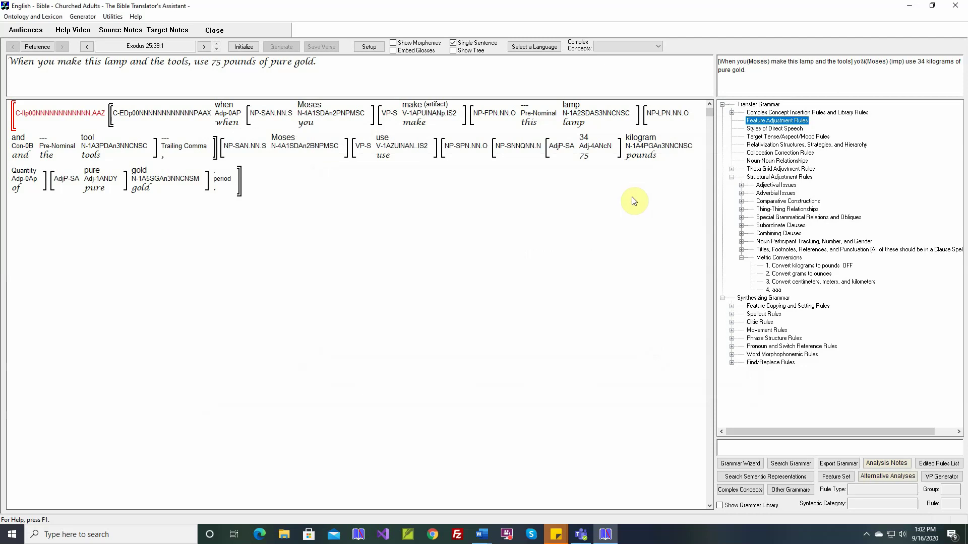
# Create a structural adjustment rule named bbb in the Metric Conversions group with the semantic category Adpositions.
pyautogui.doubleClick(761, 258)
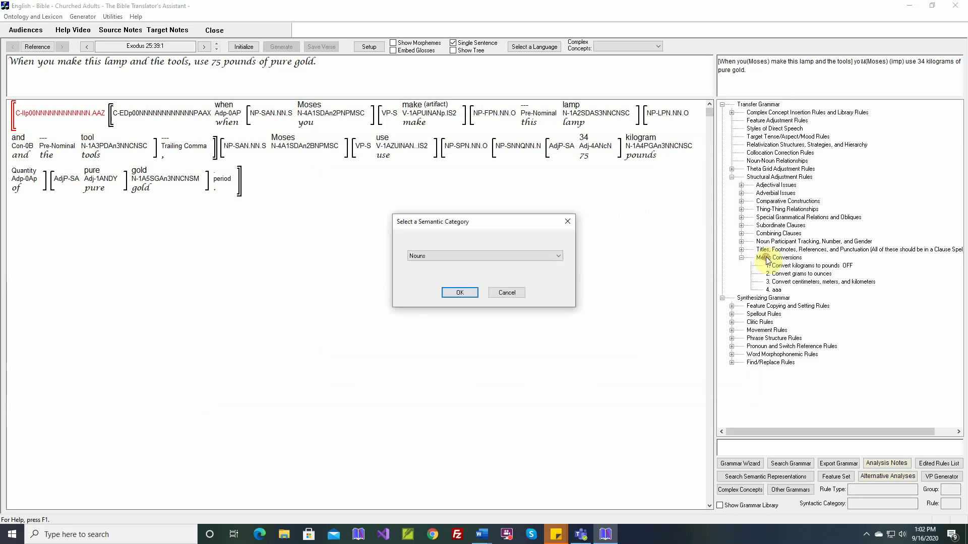
pyautogui.click(471, 256)
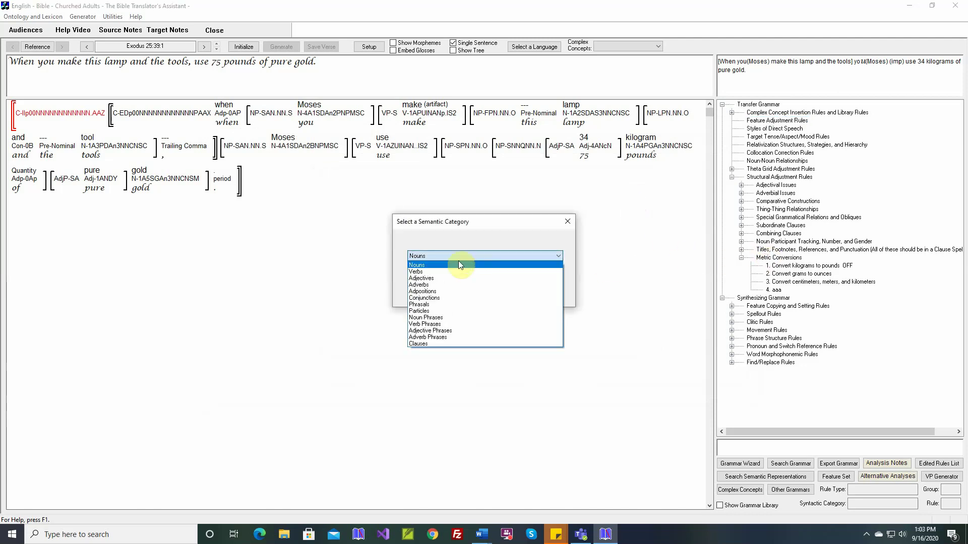
pyautogui.click(438, 292)
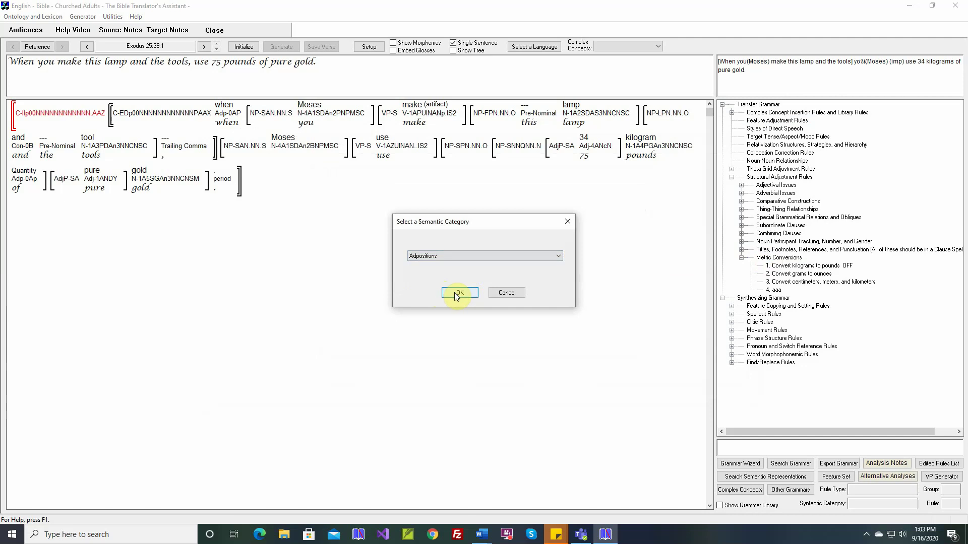
pyautogui.click(449, 292)
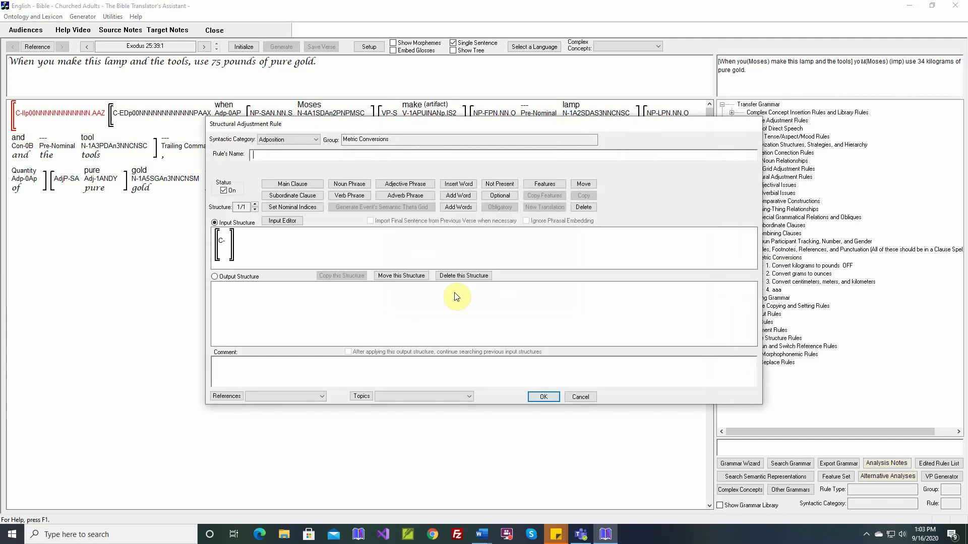
pyautogui.write('bbb')
# Insert the source adposition when - A into the clause of the input structure, using the lexical subset from Exodus 25:39.
pyautogui.click(458, 184)
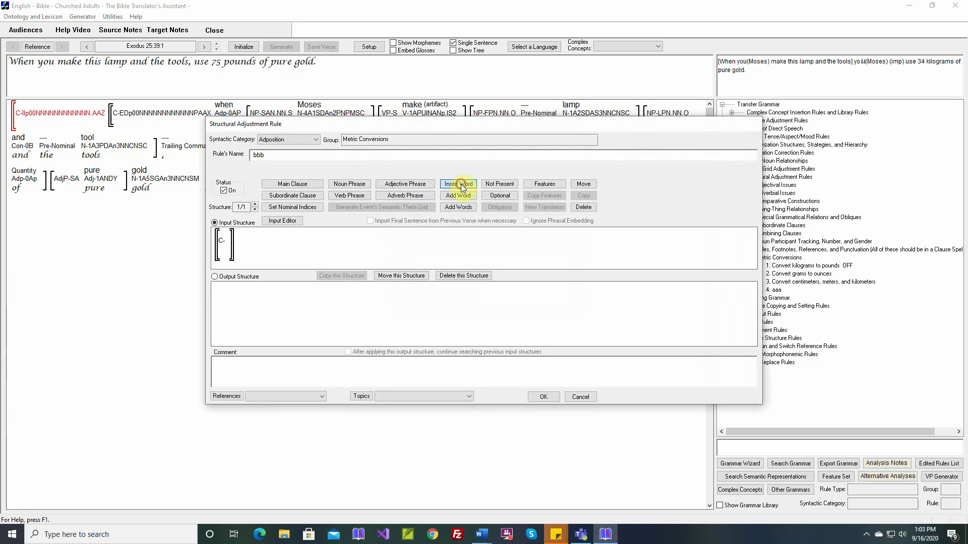
pyautogui.click(232, 250)
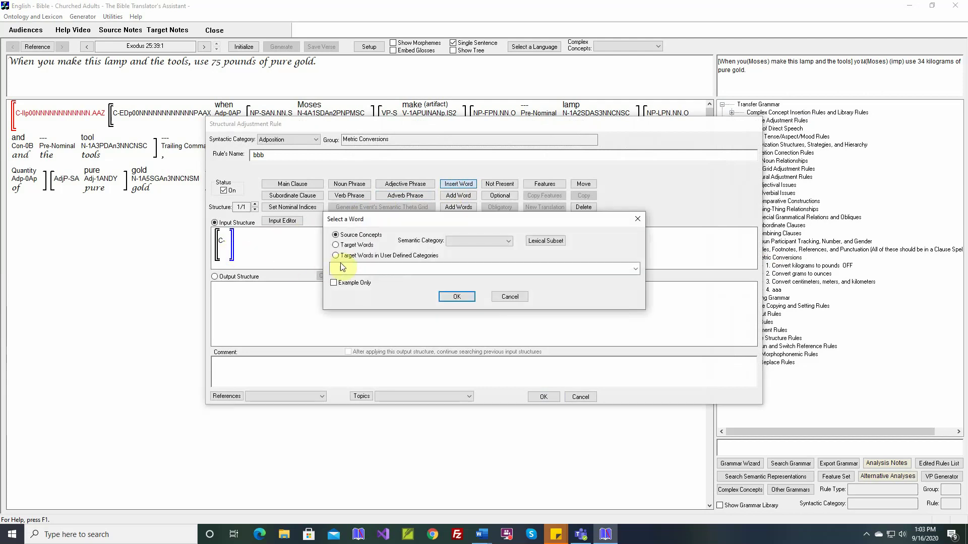
pyautogui.click(507, 241)
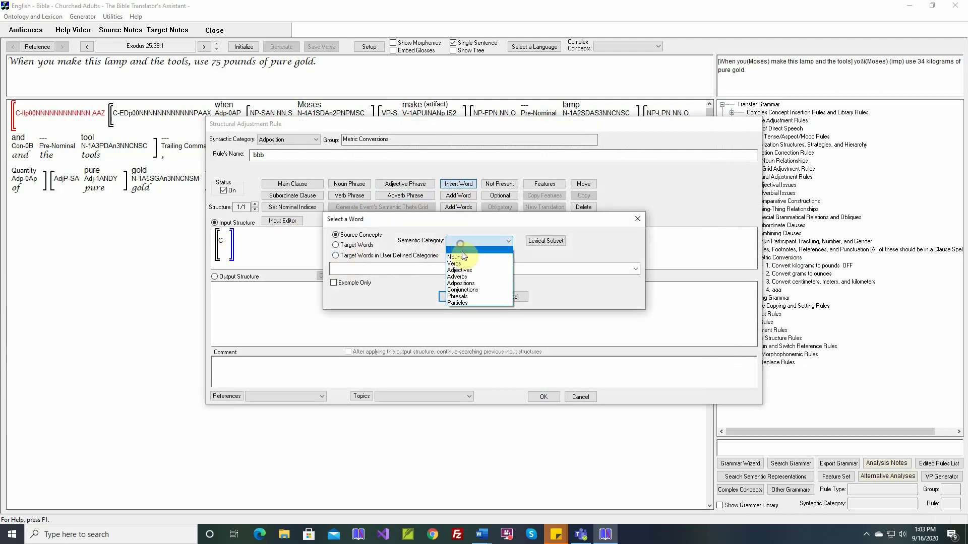
pyautogui.click(462, 285)
pyautogui.click(544, 241)
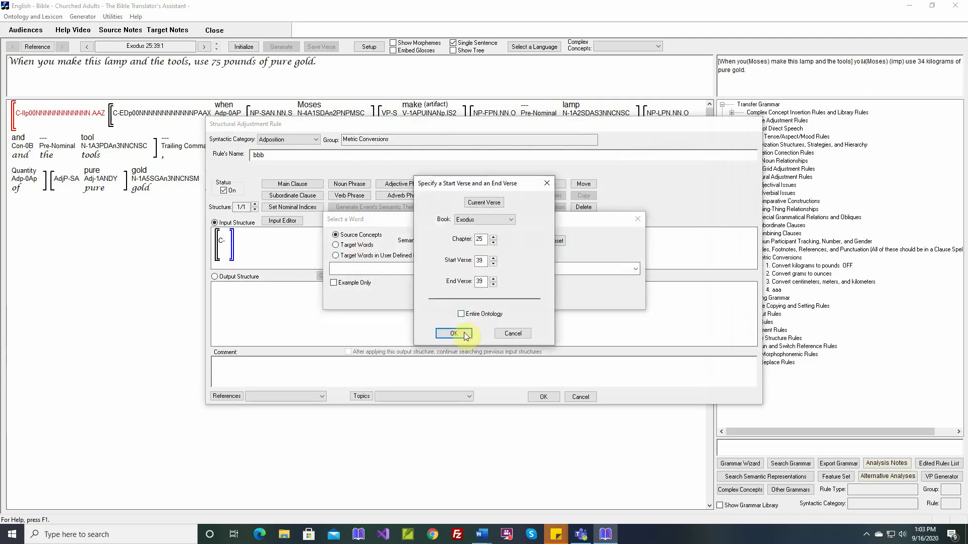
pyautogui.click(461, 333)
pyautogui.click(378, 268)
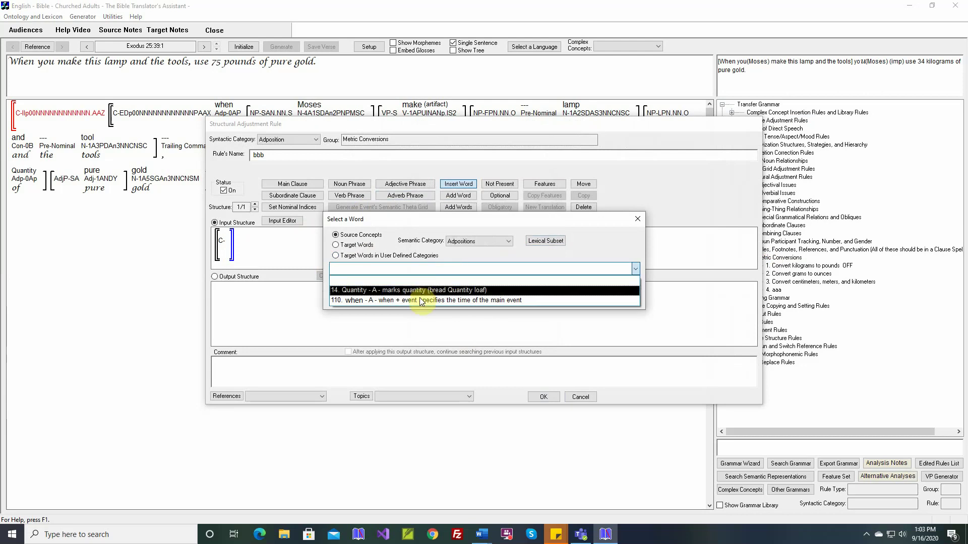
pyautogui.click(419, 300)
pyautogui.click(459, 296)
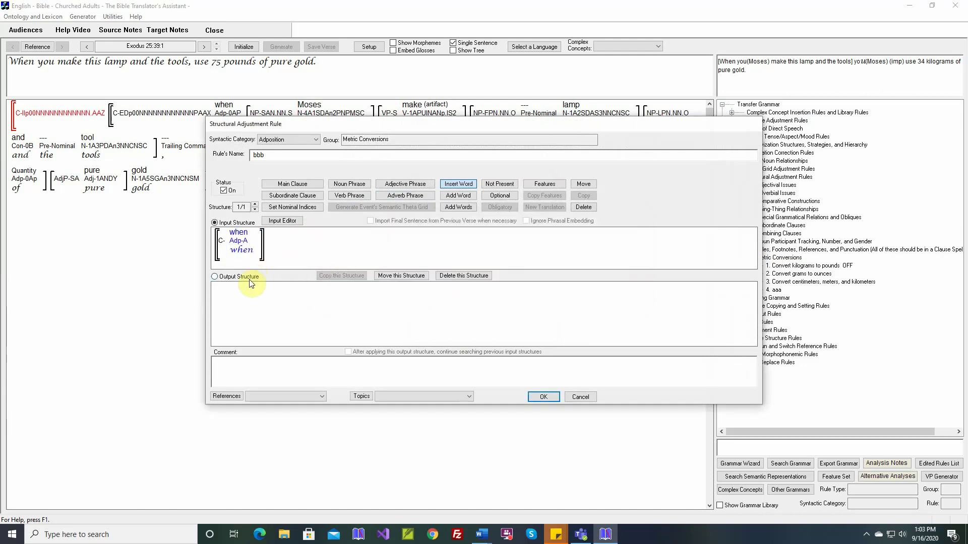
# Search the texts Genesis 1:1 - Exodus 25:40 for clause adpositions to add to the input structure's when - A word.
pyautogui.click(458, 208)
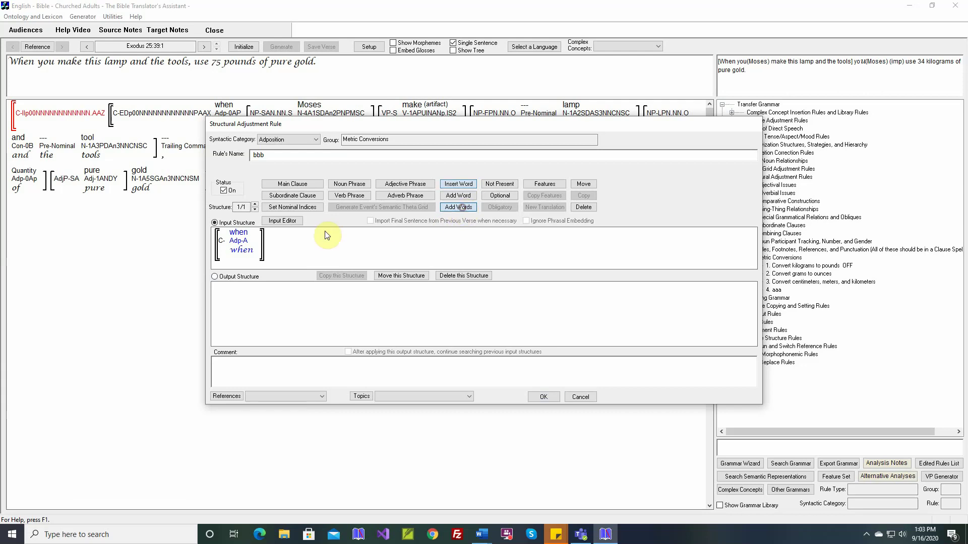
pyautogui.click(242, 239)
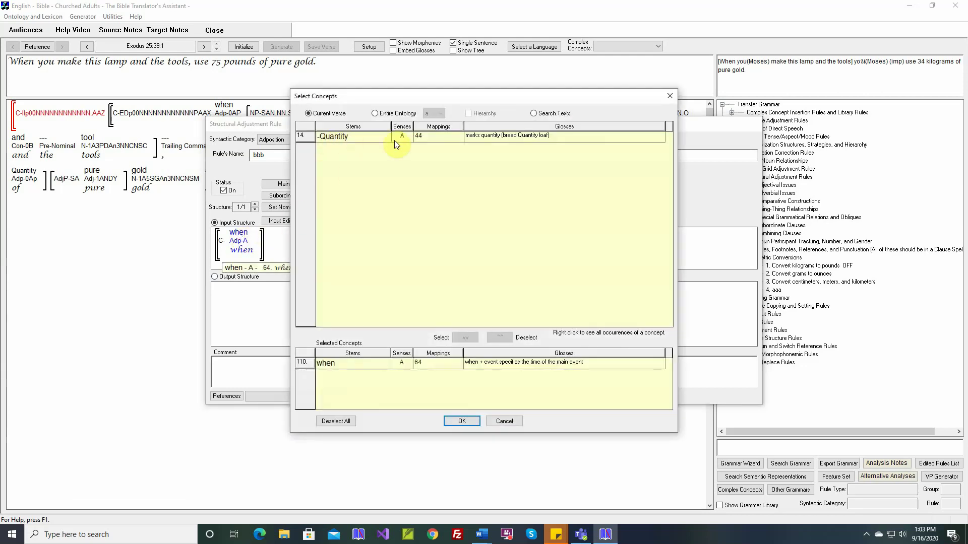
pyautogui.click(536, 114)
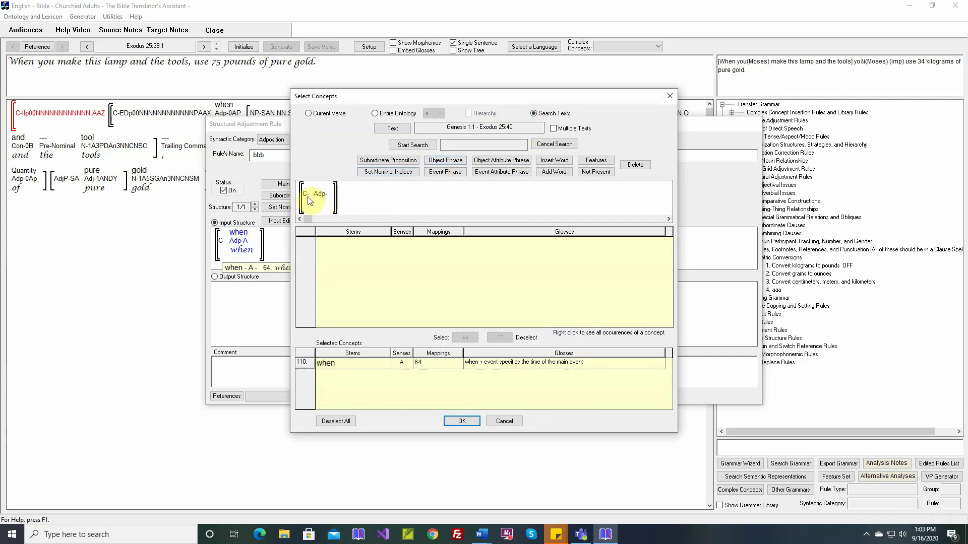
pyautogui.click(409, 147)
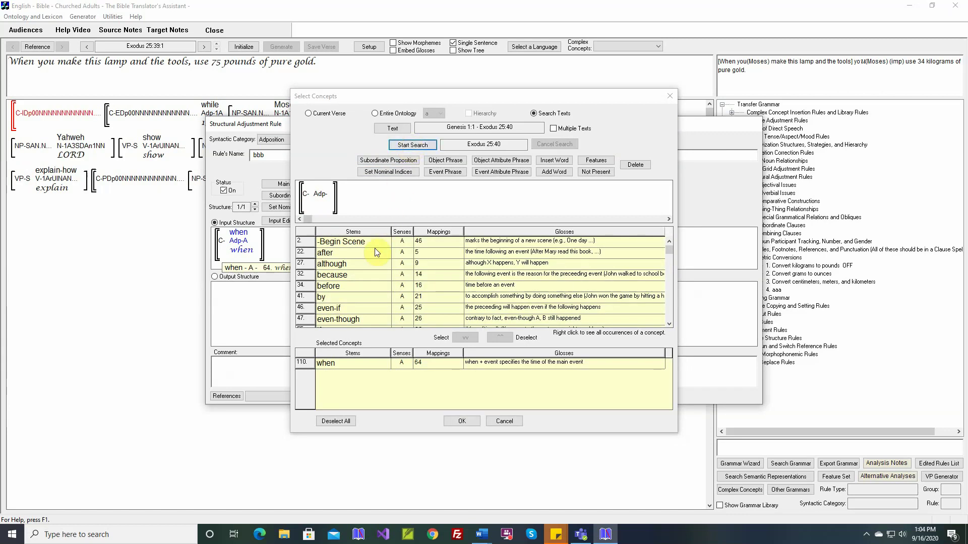
# Add all the found adpositions from after - A through while - A to the input structure's word, leaving out -Begin Scene.
pyautogui.moveTo(368, 252); pyautogui.dragTo(367, 319)
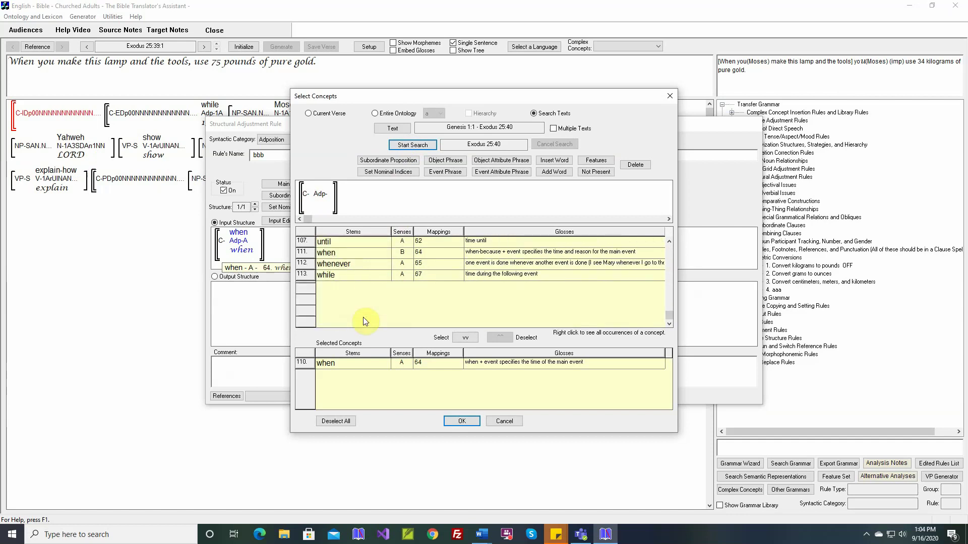
pyautogui.moveTo(364, 251); pyautogui.dragTo(377, 275)
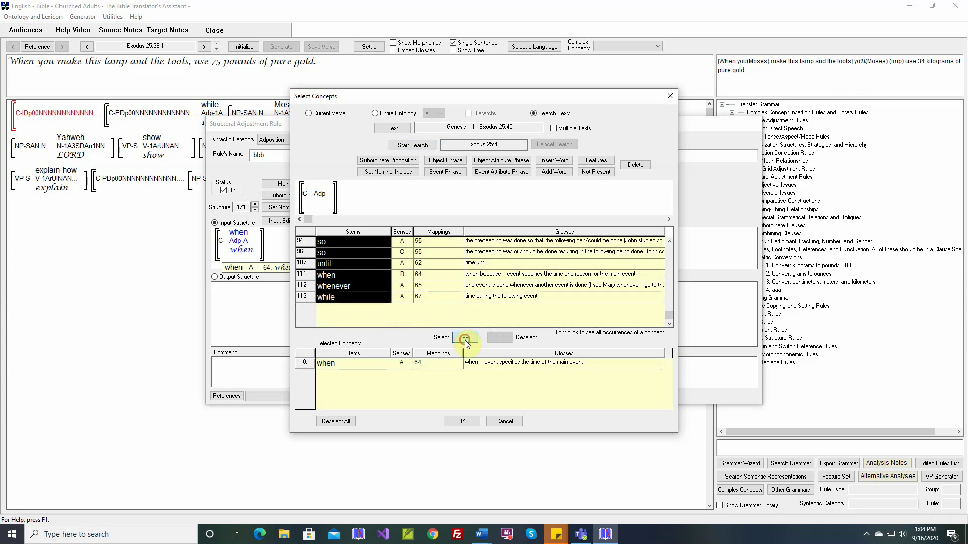
pyautogui.click(464, 338)
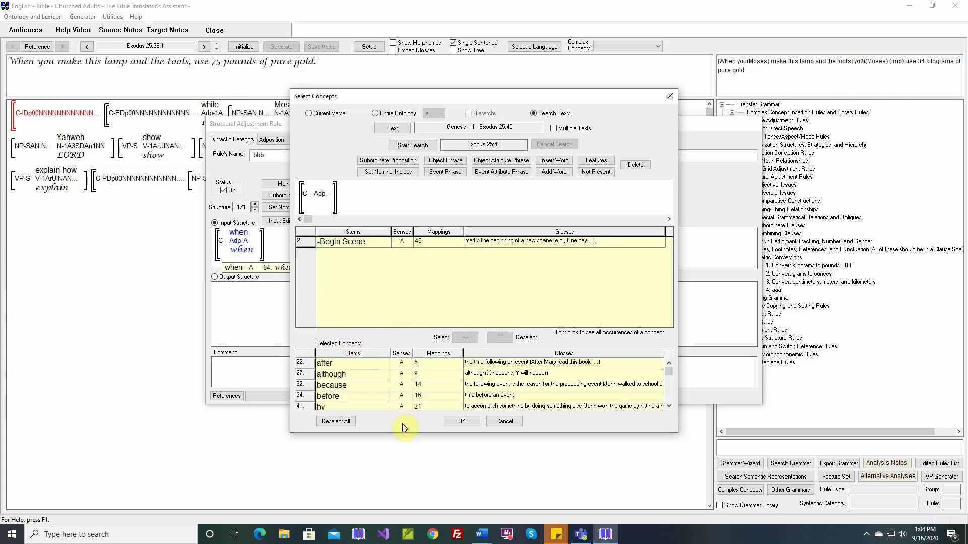
pyautogui.click(460, 423)
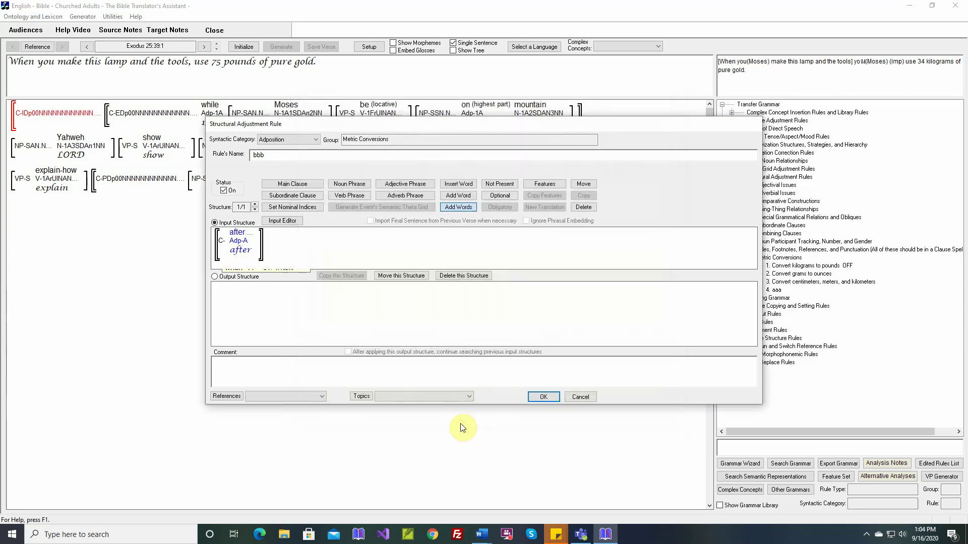
# Examine the full word list of source and target stems behind the input structure's adposition, and close it.
pyautogui.rightClick(246, 237)
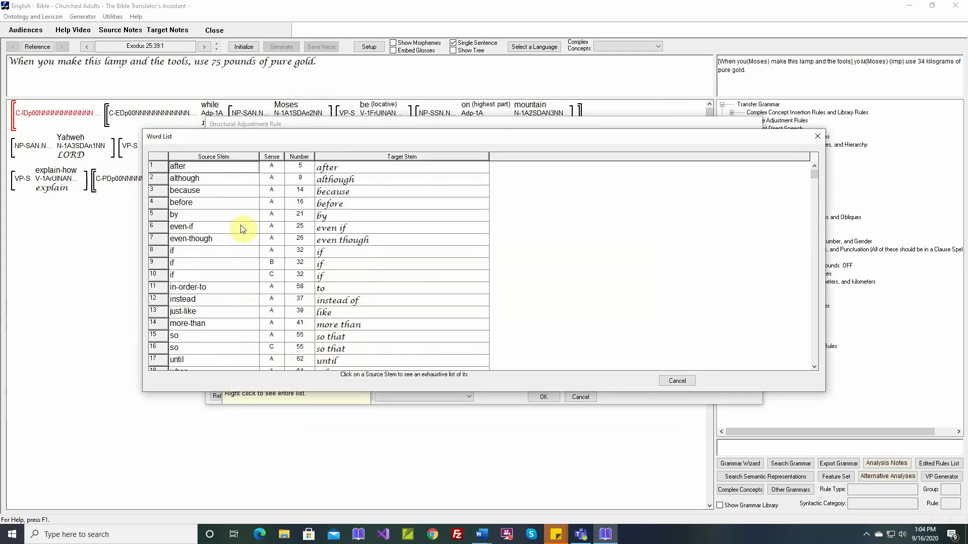
pyautogui.scroll(-3, 244, 228)
pyautogui.scroll(3, 244, 228)
pyautogui.scroll(-1, 244, 228)
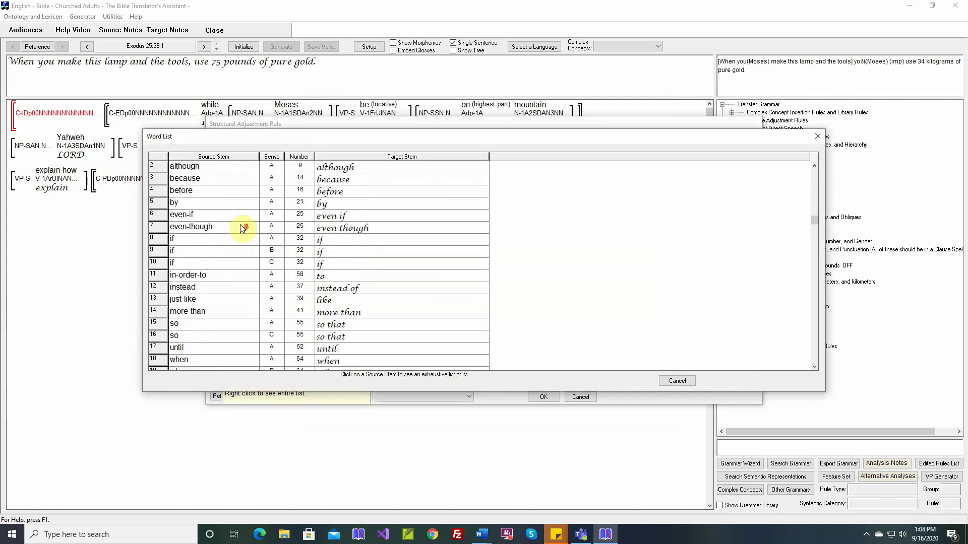
pyautogui.click(663, 383)
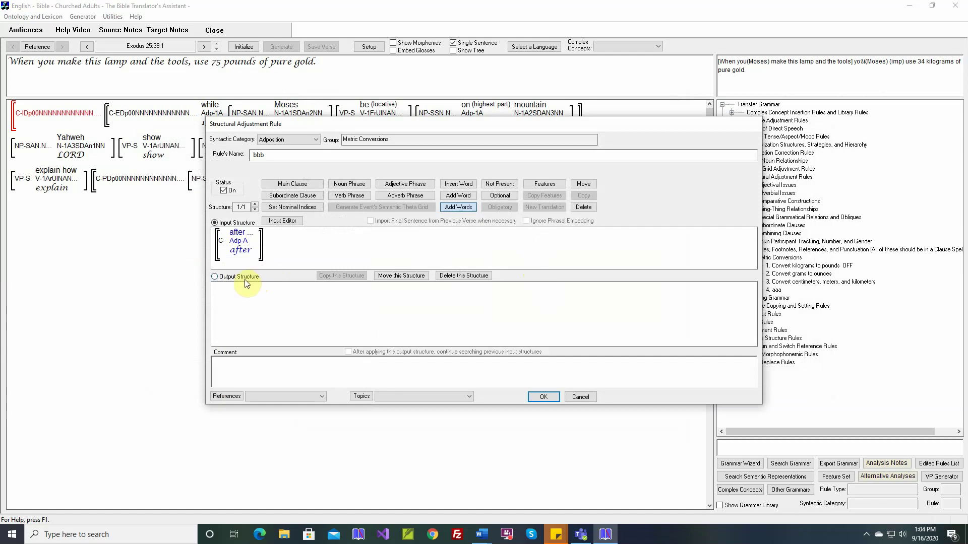
# Create the output structure and set up a table of features per source concept for its clause.
pyautogui.click(224, 277)
pyautogui.click(546, 187)
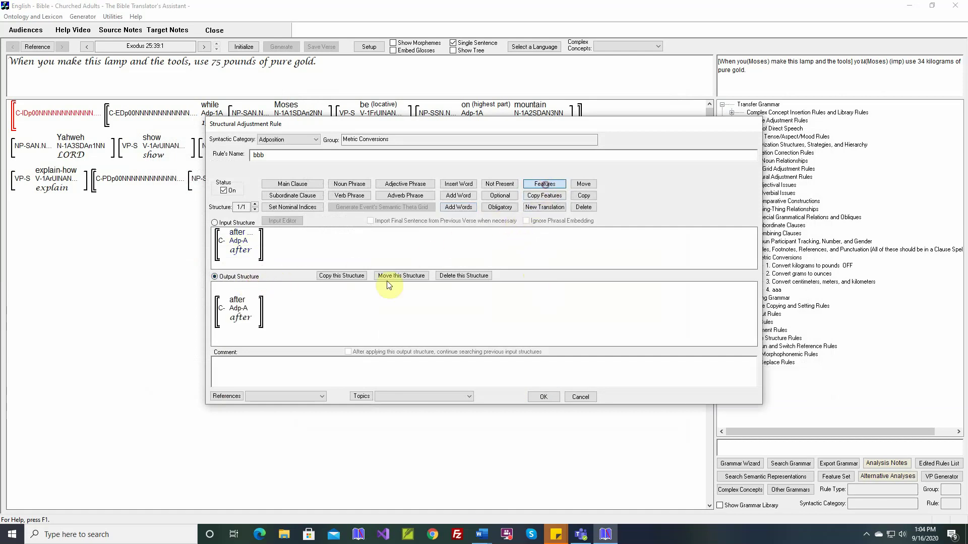
pyautogui.click(224, 309)
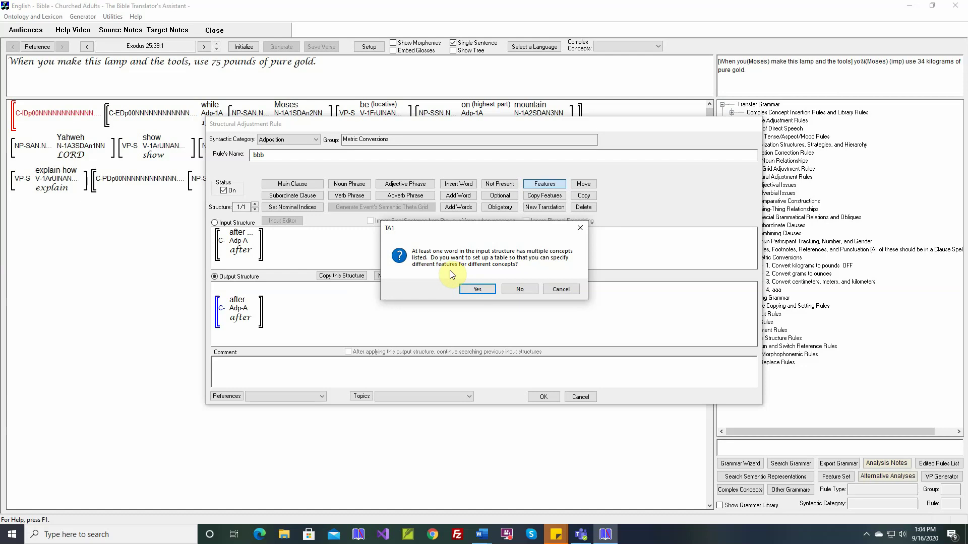
pyautogui.click(477, 289)
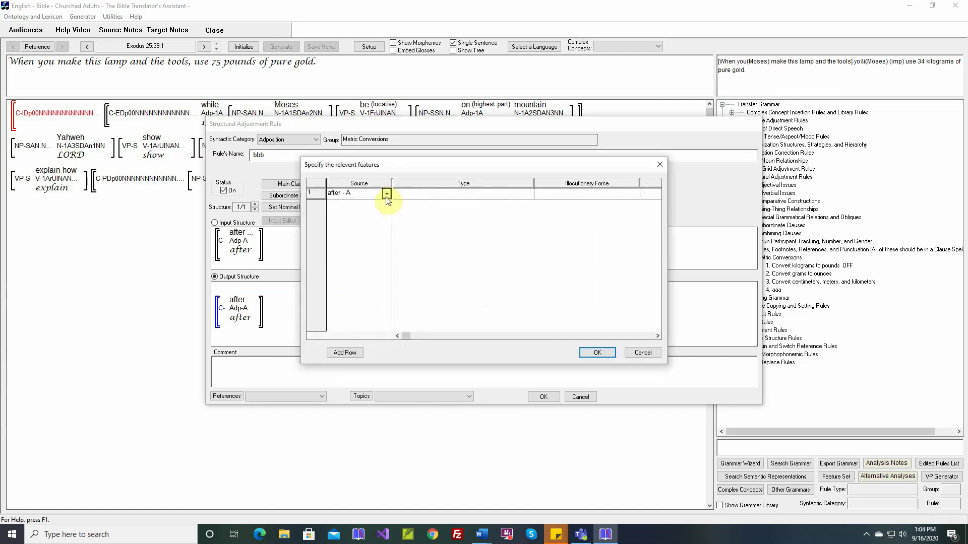
# Set the Adverbial Clause Type of after - A to Temporal (after) in the feature table.
pyautogui.click(658, 335)
pyautogui.click(658, 336)
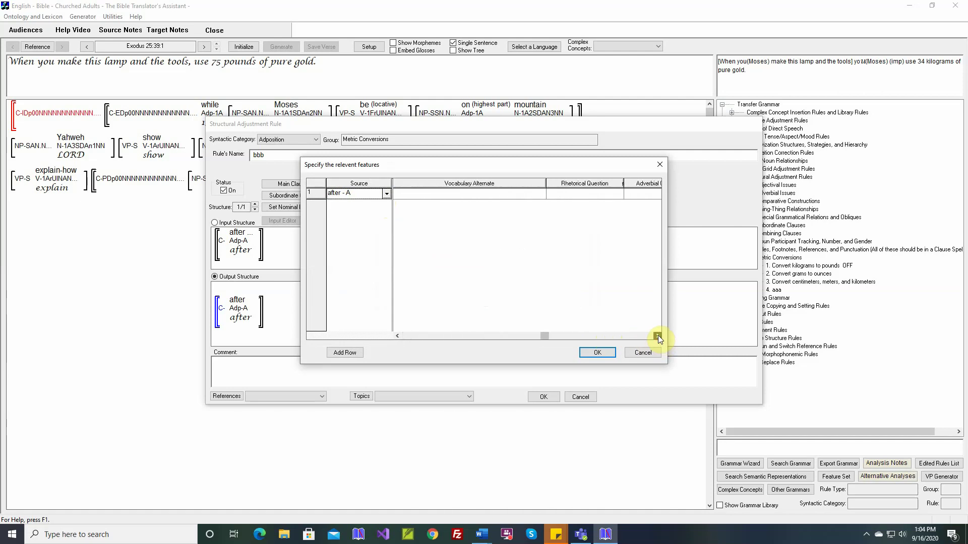
pyautogui.click(657, 336)
pyautogui.click(657, 336)
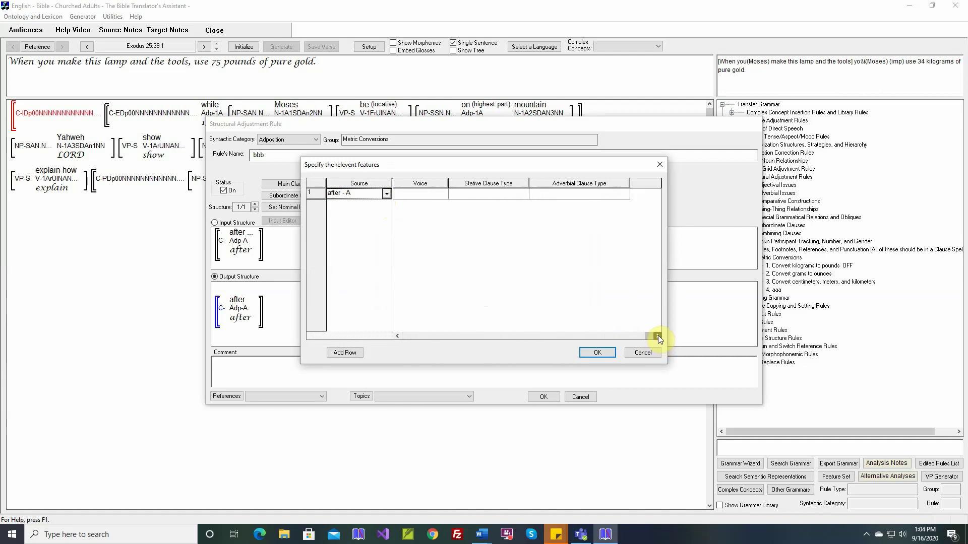
pyautogui.click(625, 194)
pyautogui.click(625, 222)
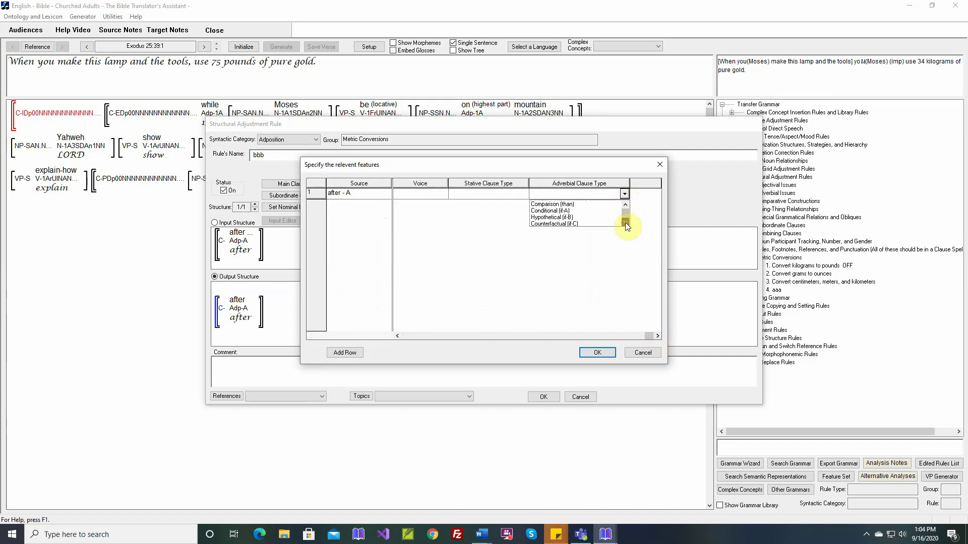
pyautogui.click(625, 222)
pyautogui.click(625, 222)
pyautogui.click(625, 223)
pyautogui.click(625, 222)
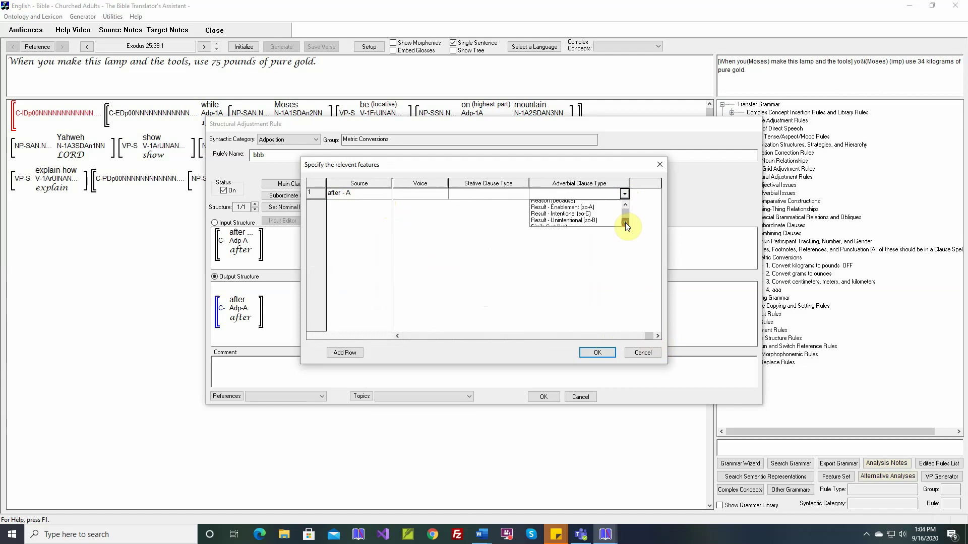
pyautogui.click(625, 223)
pyautogui.click(625, 222)
pyautogui.click(625, 223)
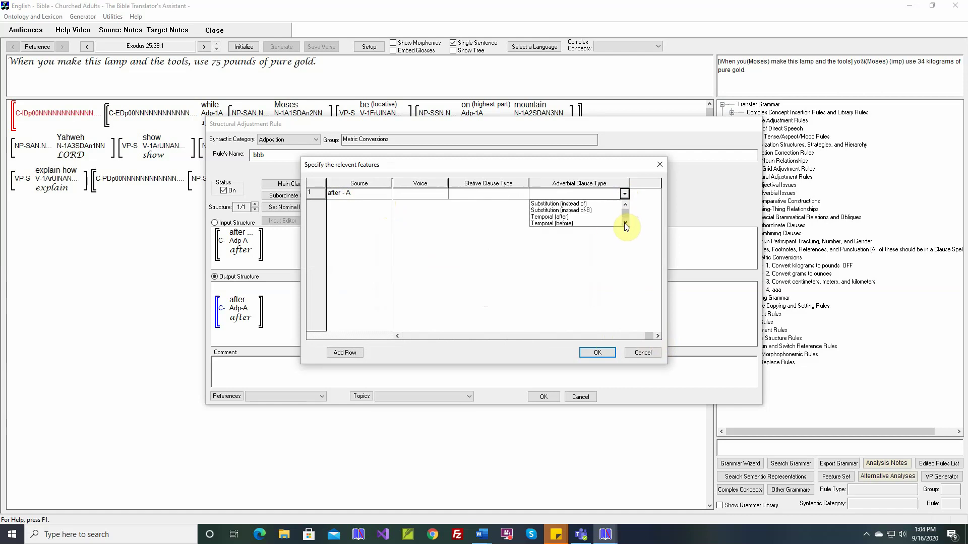
pyautogui.click(552, 217)
# Add a feature table row for before - A with the Adverbial Clause Type Temporal (before).
pyautogui.click(352, 348)
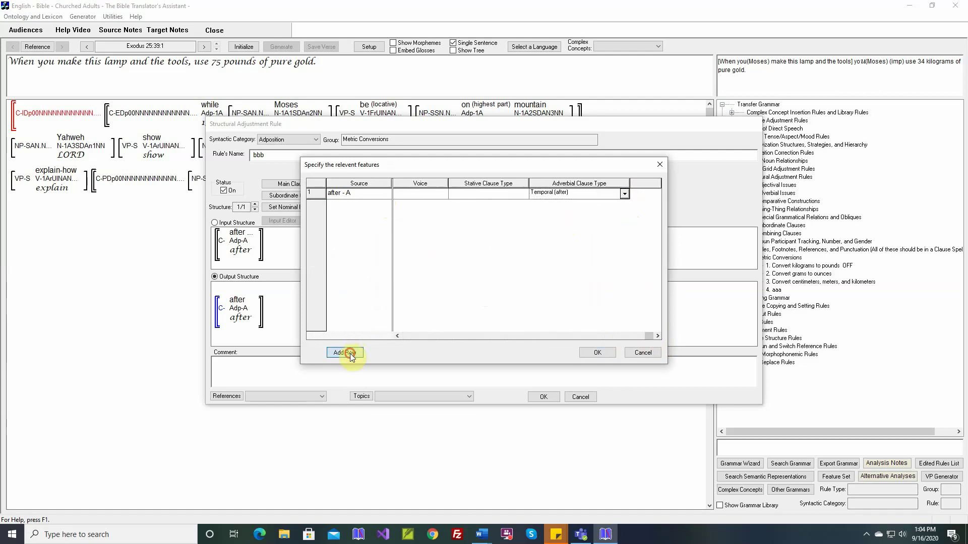
pyautogui.click(389, 204)
pyautogui.click(388, 205)
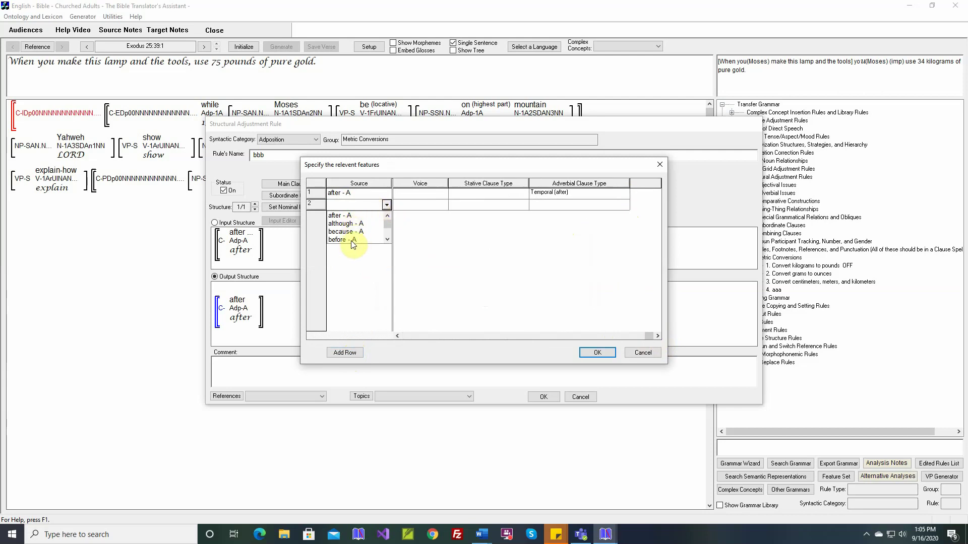
pyautogui.click(353, 240)
pyautogui.click(625, 205)
pyautogui.click(625, 205)
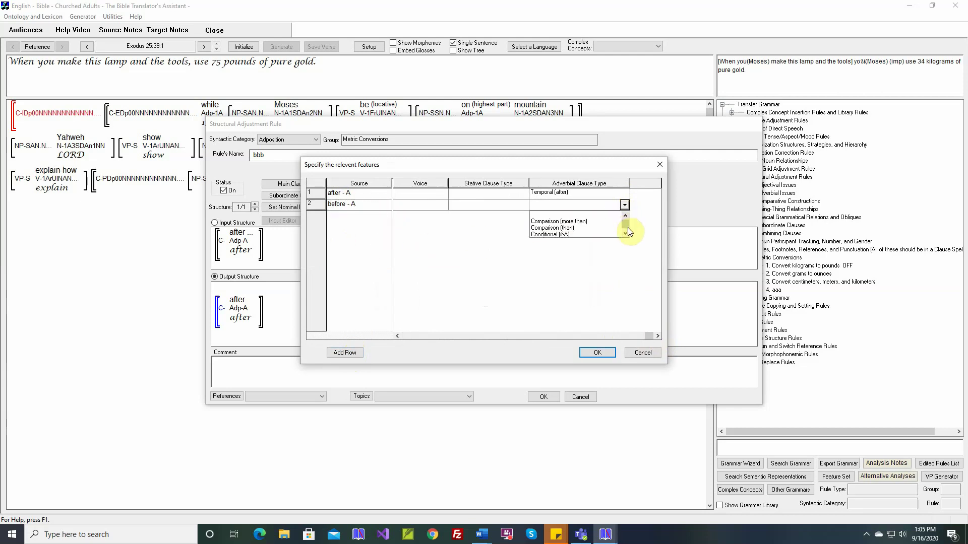
pyautogui.moveTo(627, 231); pyautogui.dragTo(627, 233)
pyautogui.click(570, 227)
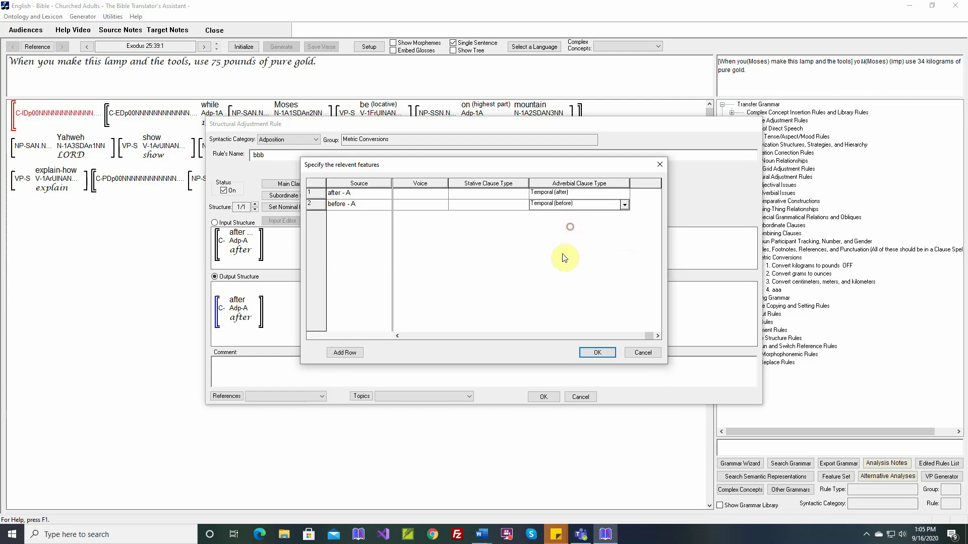
# Add a feature table row for when - A with the Adverbial Clause Type Comparison (more than).
pyautogui.click(351, 352)
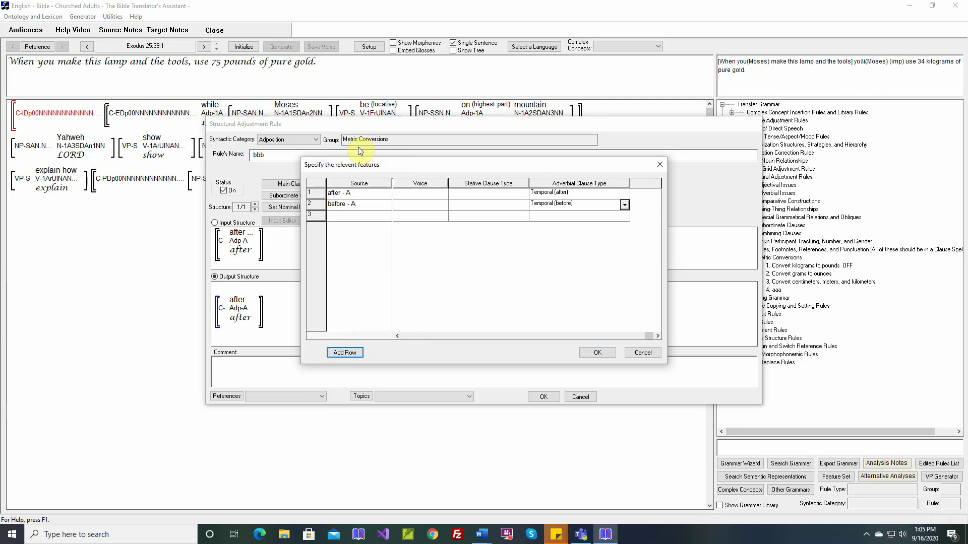
pyautogui.click(387, 215)
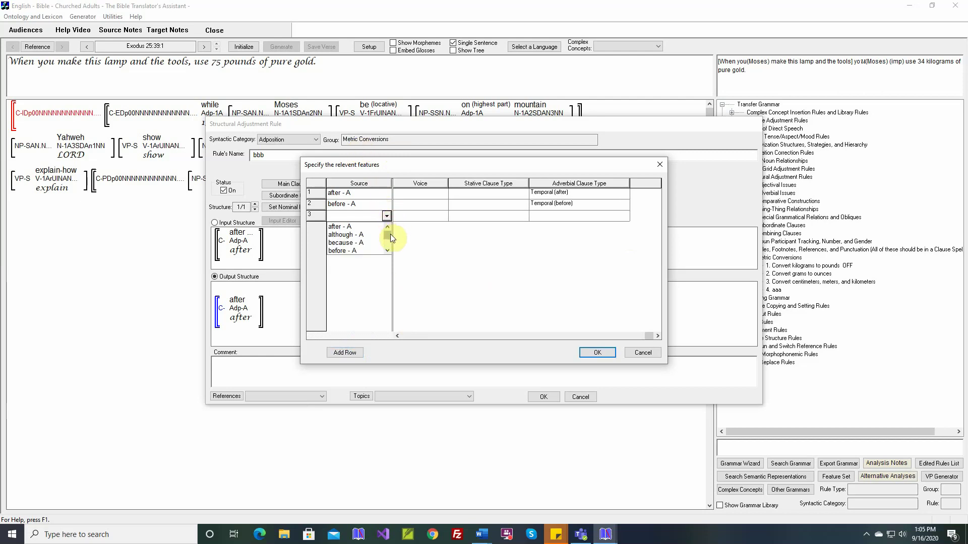
pyautogui.moveTo(390, 233); pyautogui.dragTo(389, 250)
pyautogui.click(387, 227)
pyautogui.click(341, 227)
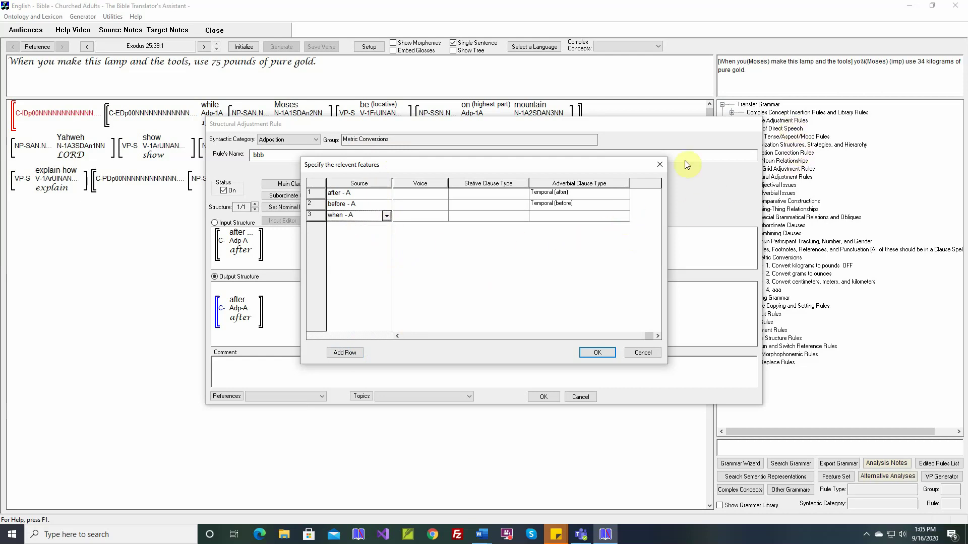
pyautogui.click(625, 216)
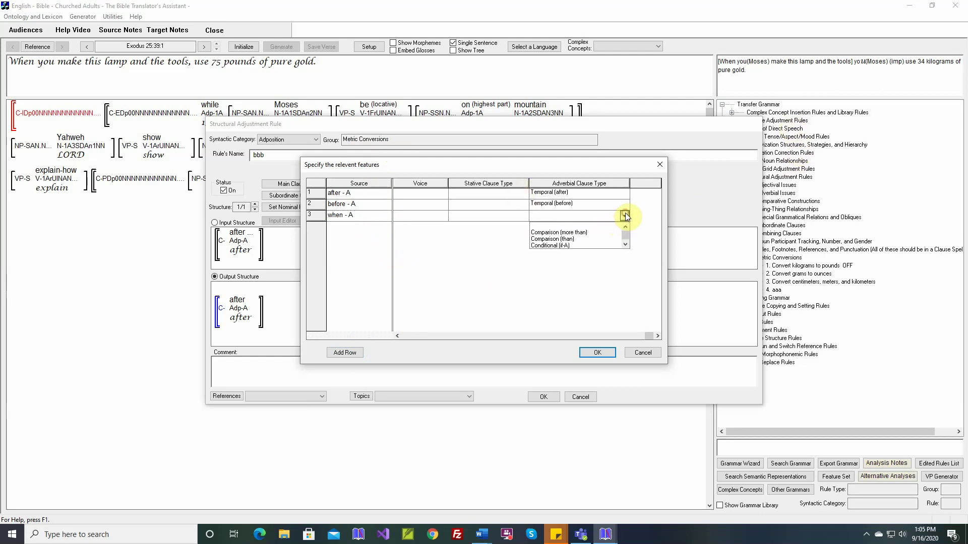
pyautogui.click(586, 233)
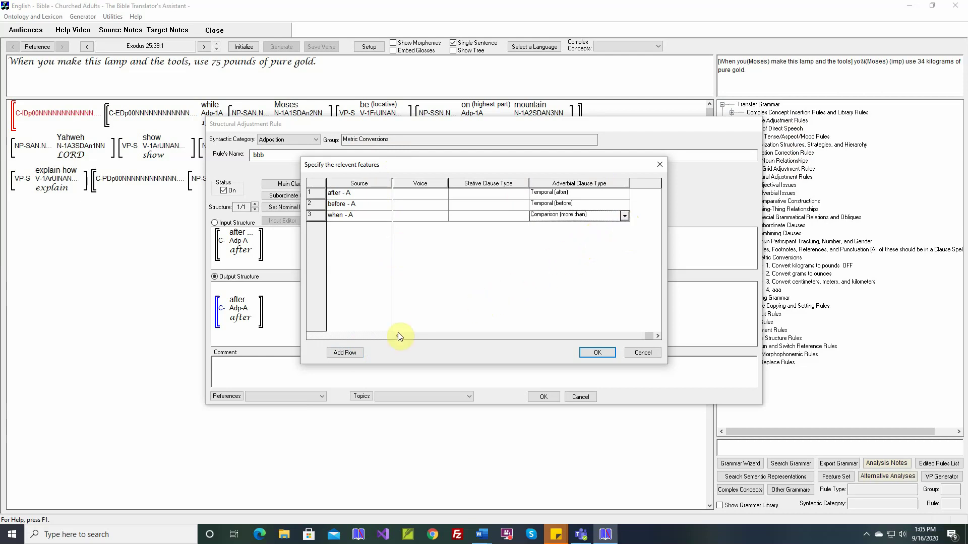
# Add a feature table row for if - A with the Adverbial Clause Type Conditional (if-A), and save the table and rule bbb.
pyautogui.click(354, 352)
pyautogui.click(386, 227)
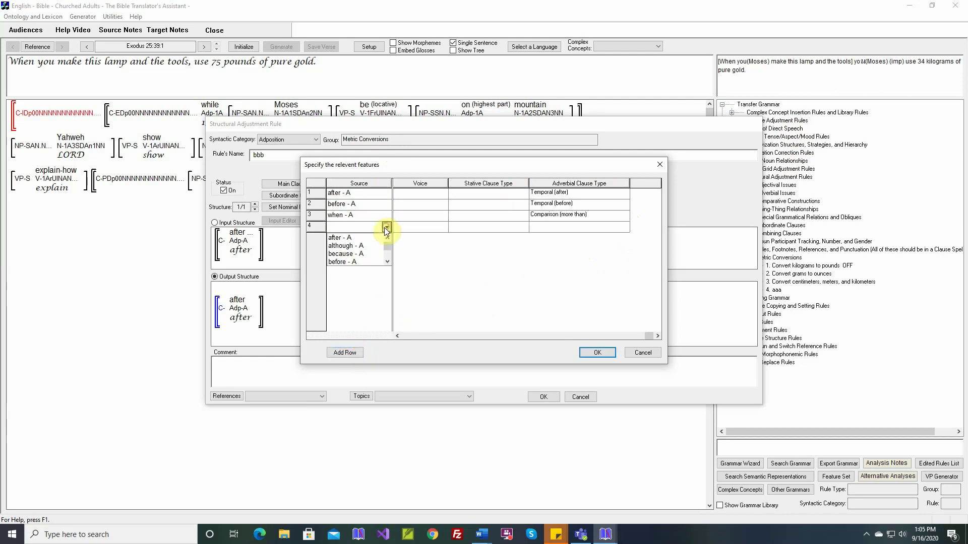
pyautogui.click(387, 262)
pyautogui.click(387, 261)
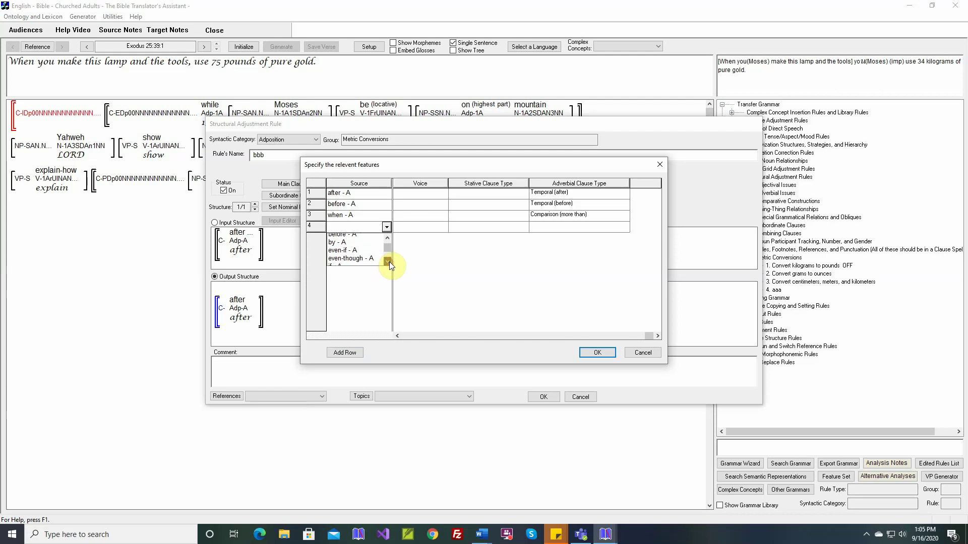
pyautogui.click(387, 262)
pyautogui.click(389, 262)
pyautogui.click(343, 243)
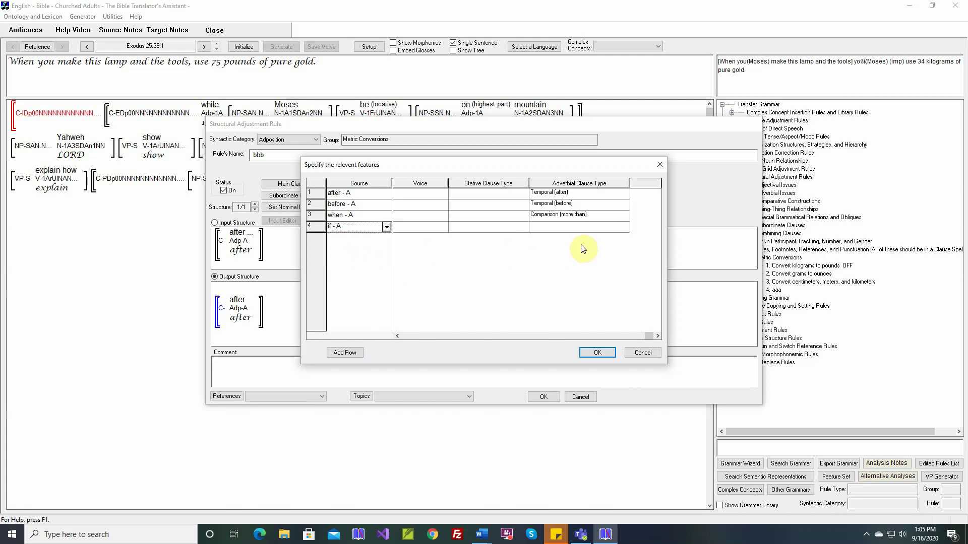
pyautogui.click(624, 228)
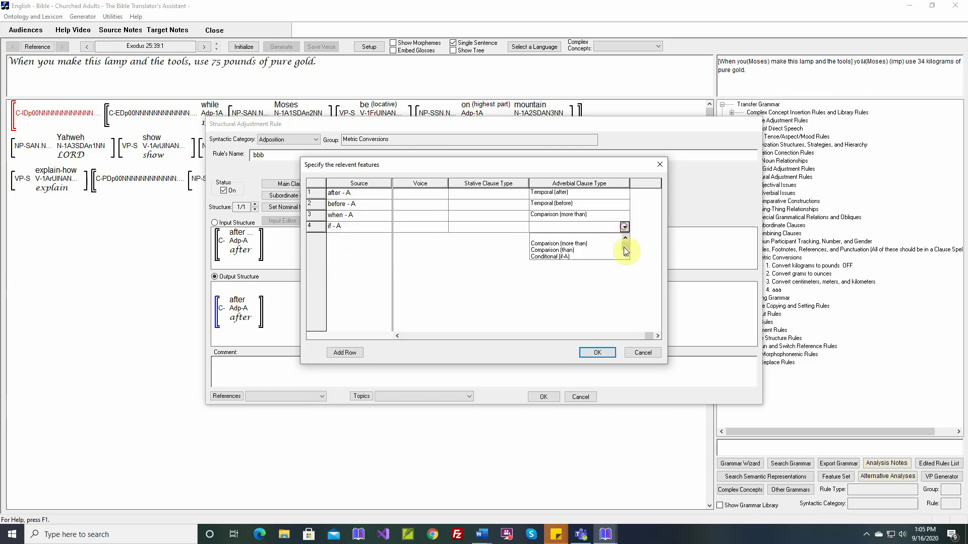
pyautogui.click(570, 257)
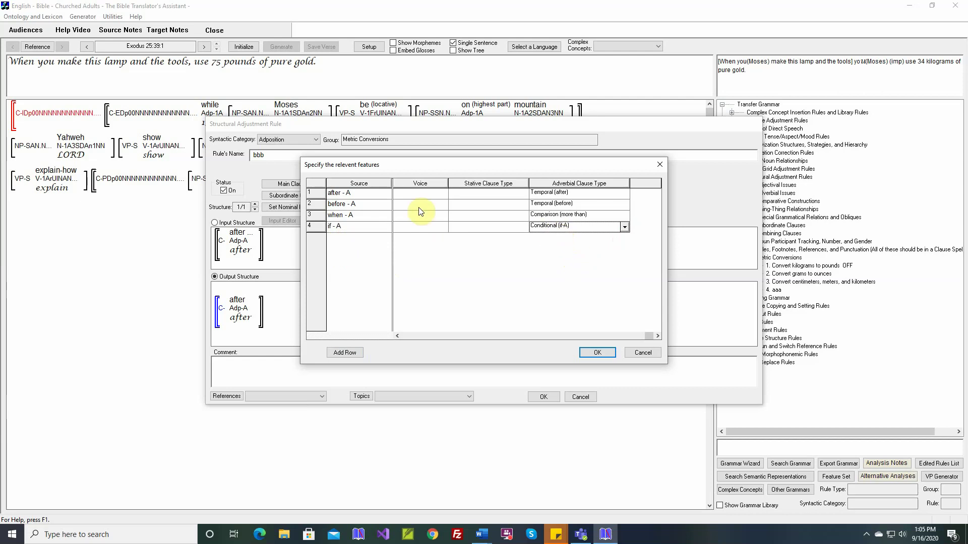
pyautogui.click(593, 351)
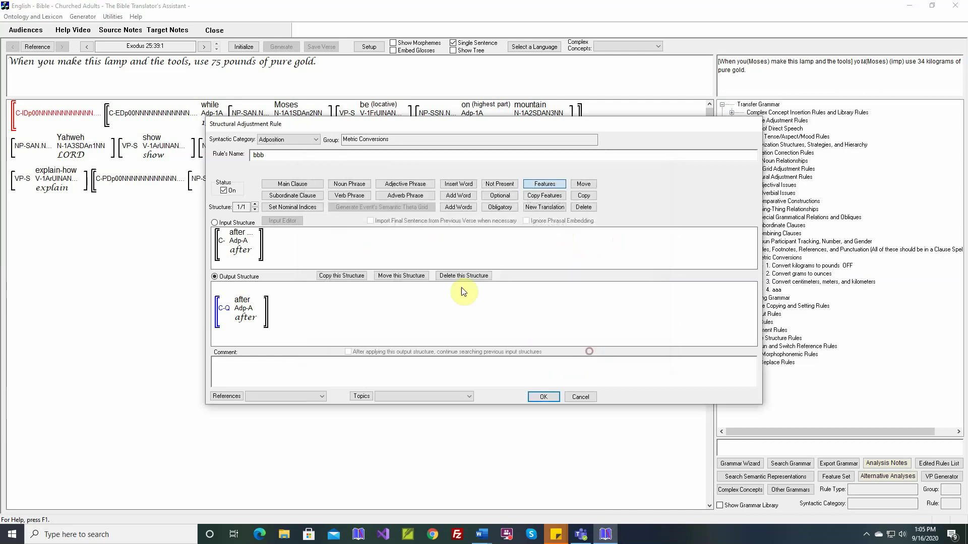
pyautogui.click(552, 397)
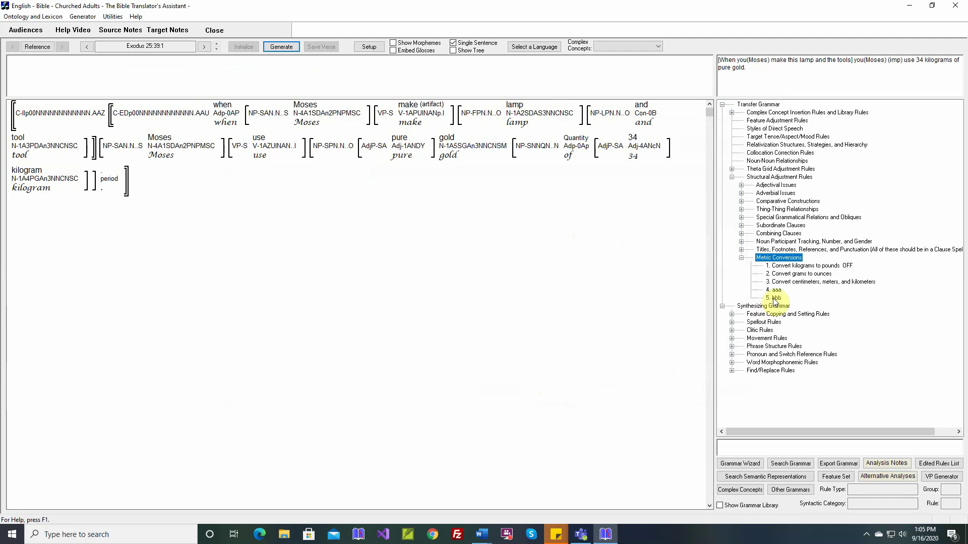
# Generate the English translation of Exodus 25:39:1 and examine the features of the adverbial clause.
pyautogui.click(281, 47)
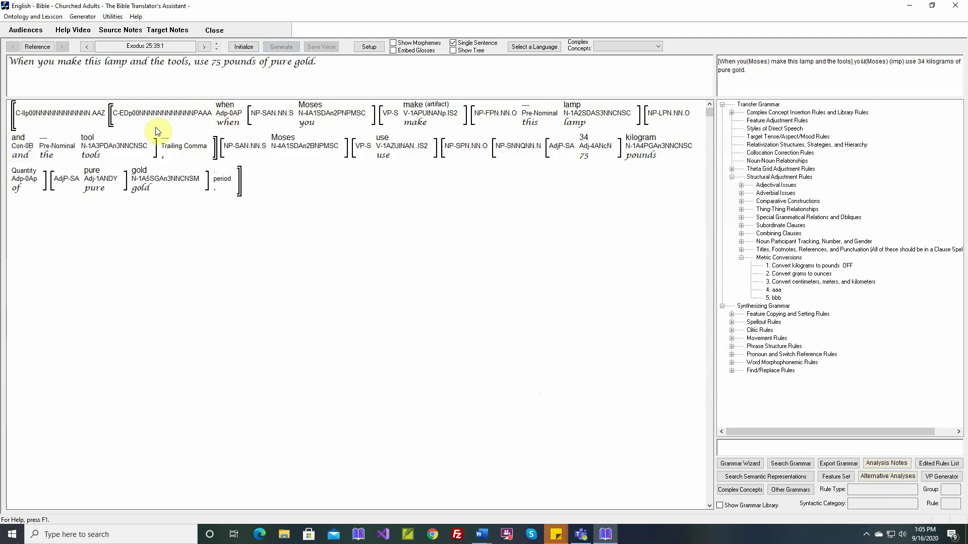
pyautogui.moveTo(135, 125)
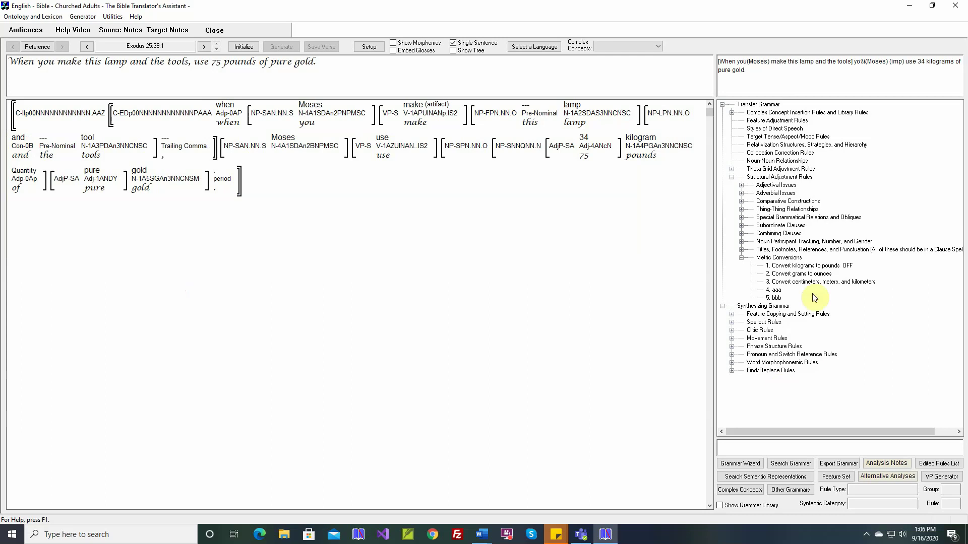
# Reopen rule bbb and open the concept-specific feature table for the clause in its output structure.
pyautogui.doubleClick(780, 302)
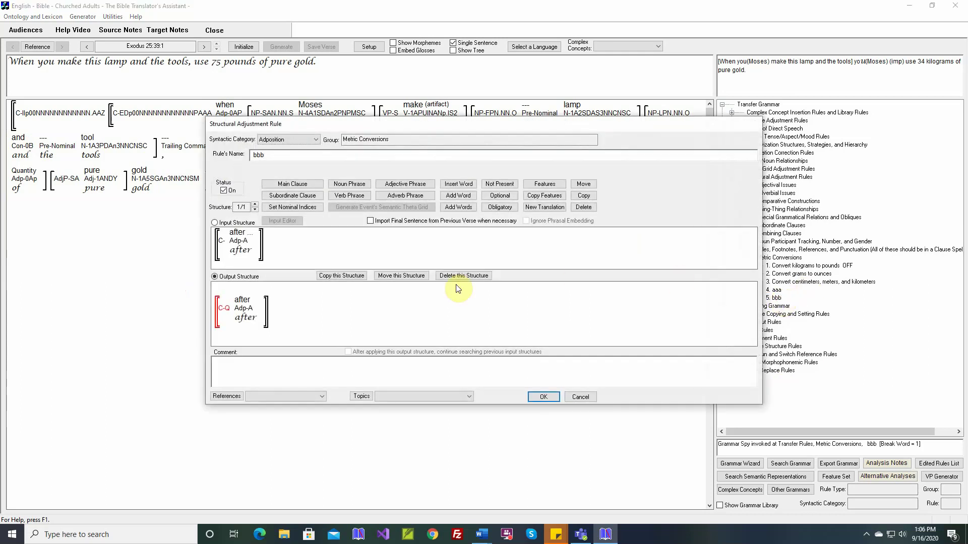
pyautogui.moveTo(240, 308)
pyautogui.moveTo(237, 237)
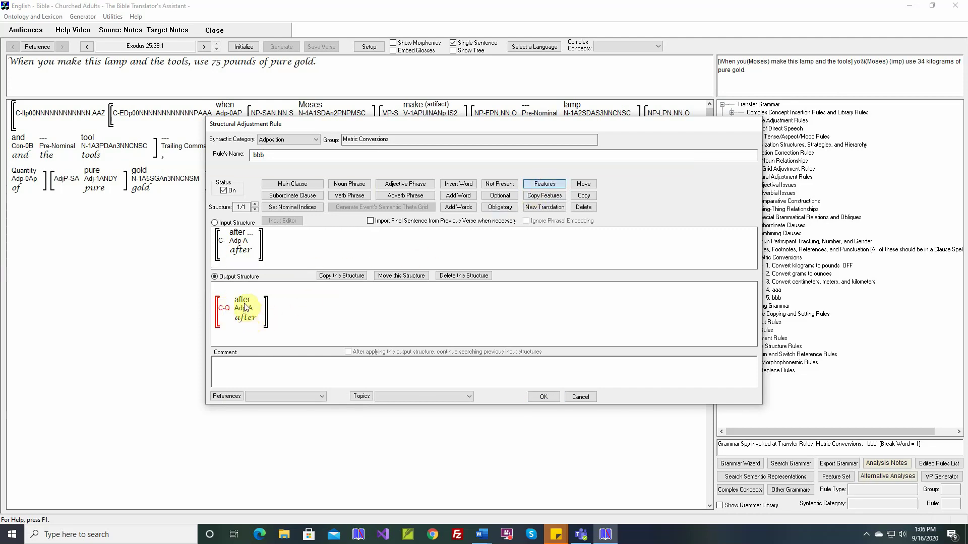
pyautogui.click(251, 319)
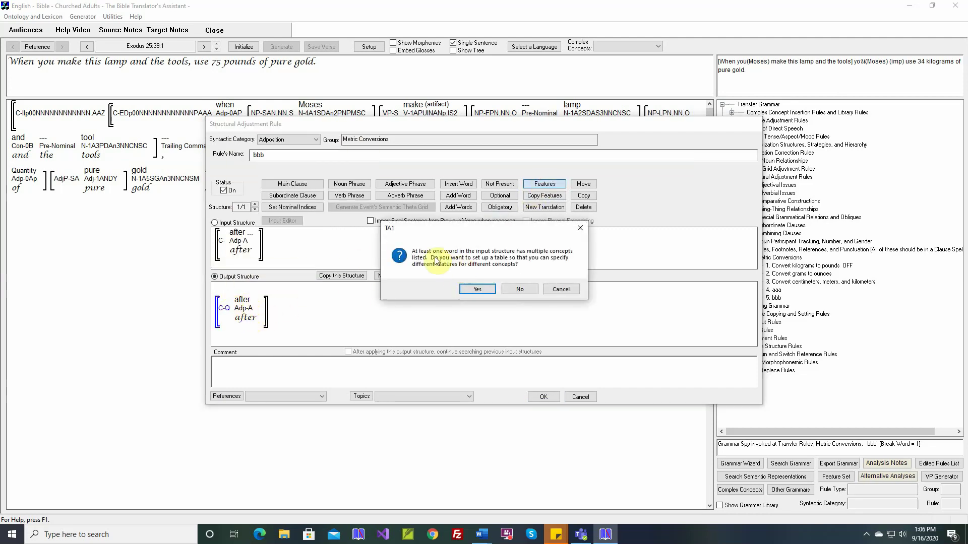
pyautogui.click(480, 291)
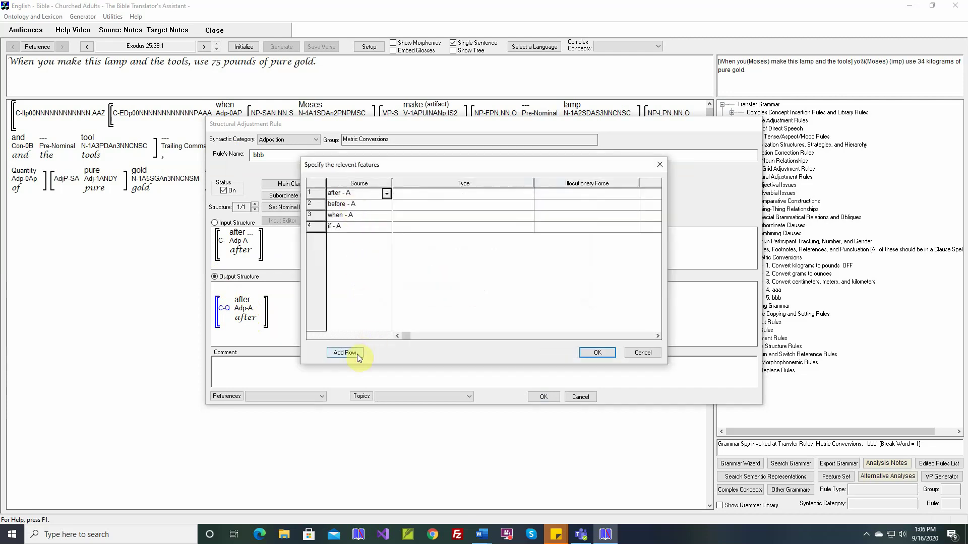
# Add a feature table row with if - B as its source concept.
pyautogui.click(357, 353)
pyautogui.click(386, 239)
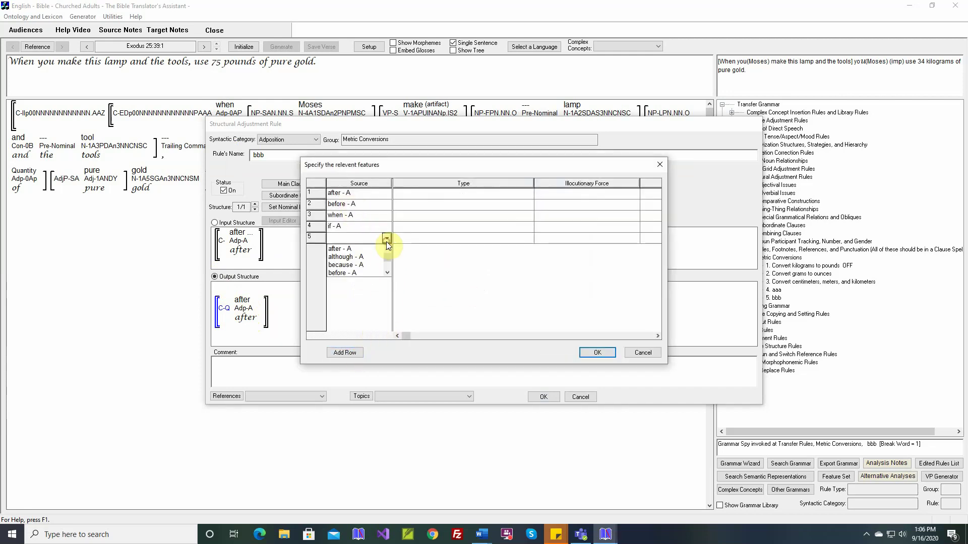
pyautogui.click(387, 272)
pyautogui.click(387, 272)
pyautogui.click(387, 272)
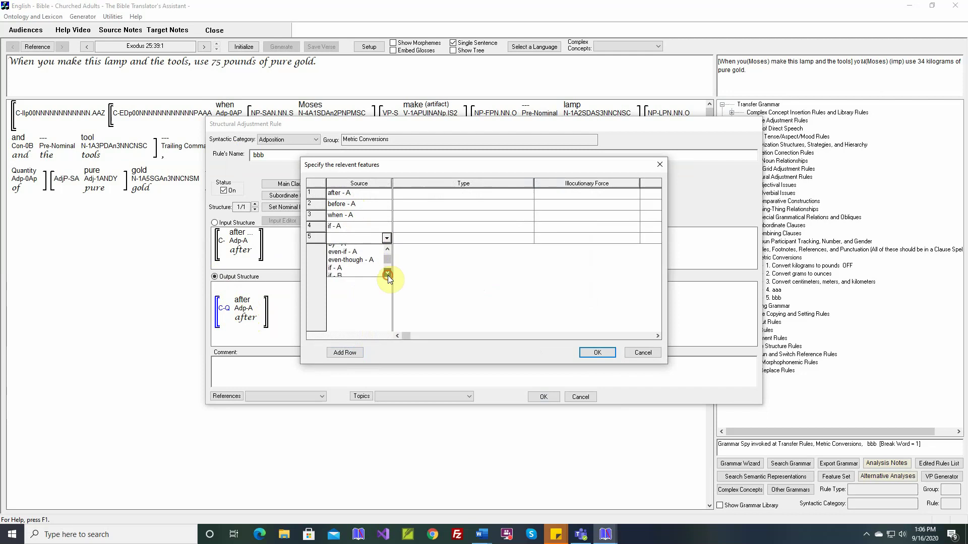
pyautogui.click(387, 273)
pyautogui.click(339, 257)
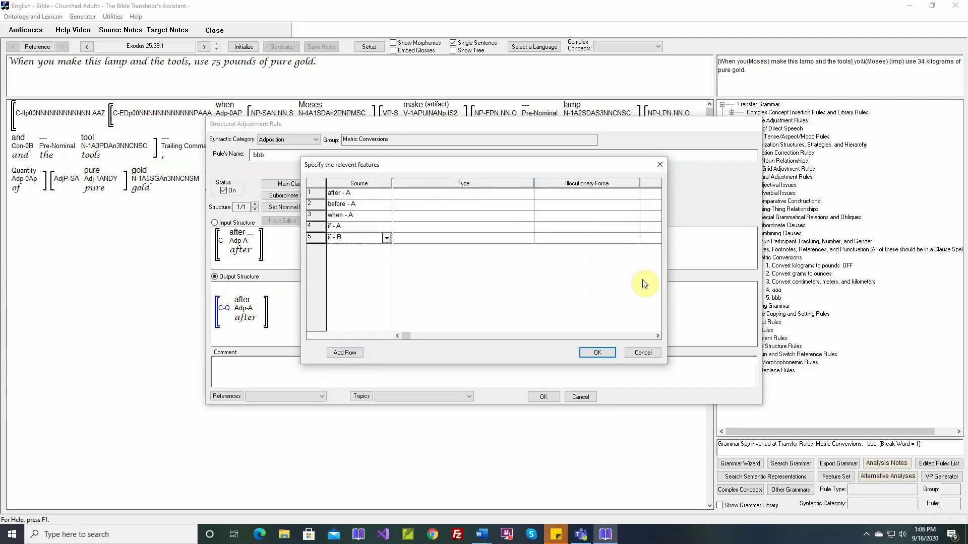
# Set the Adverbial Clause Type of if - B to Hypothetical (if-B), and save the table and rule bbb.
pyautogui.click(645, 335)
pyautogui.click(645, 335)
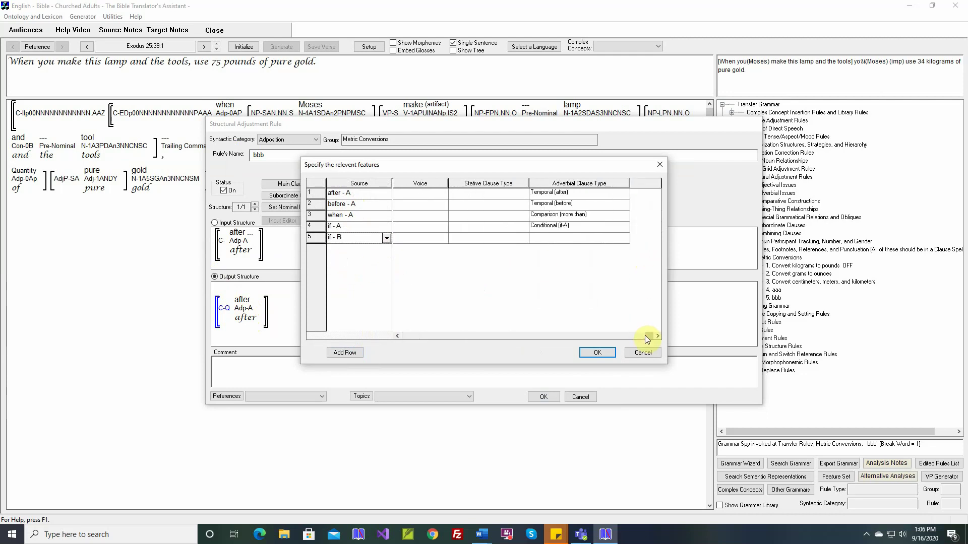
pyautogui.click(624, 237)
pyautogui.click(625, 268)
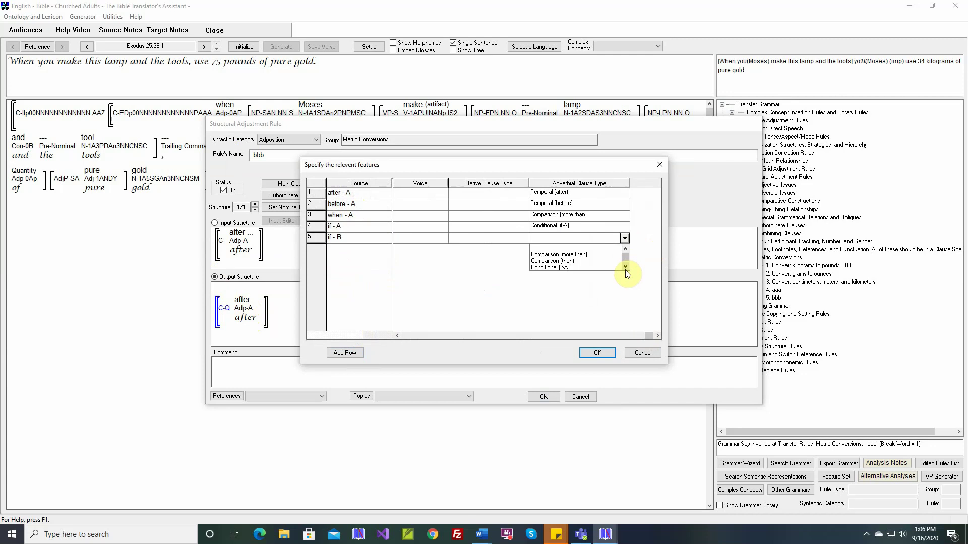
pyautogui.click(625, 267)
pyautogui.click(577, 268)
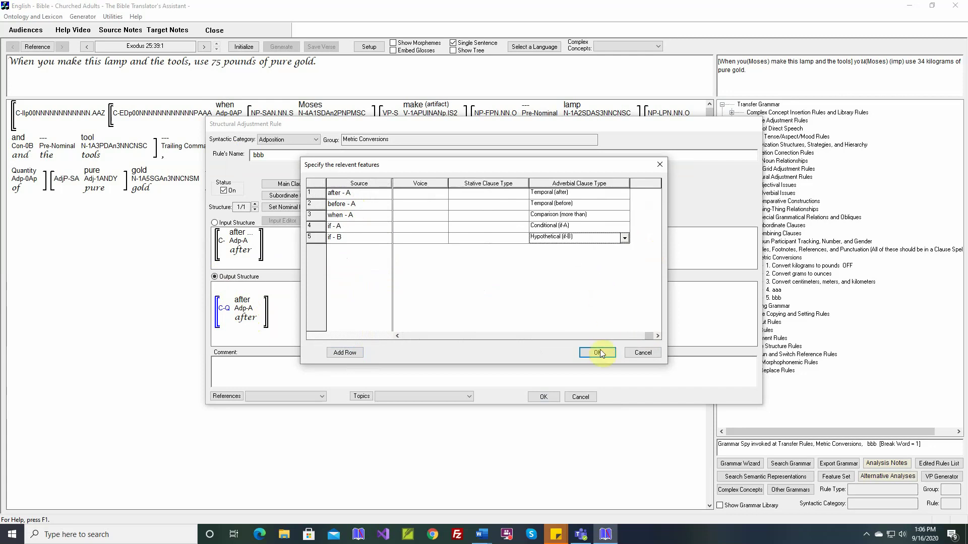
pyautogui.click(597, 352)
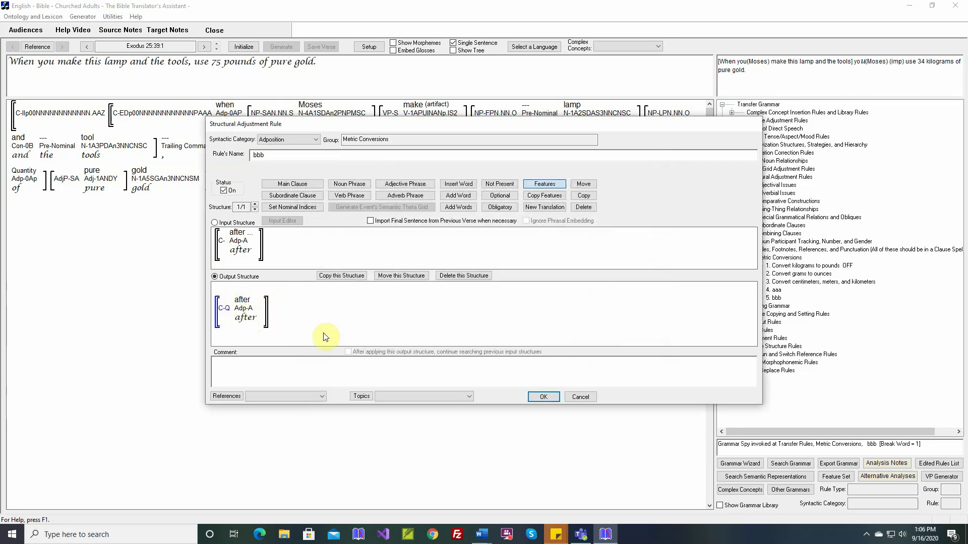
pyautogui.click(546, 399)
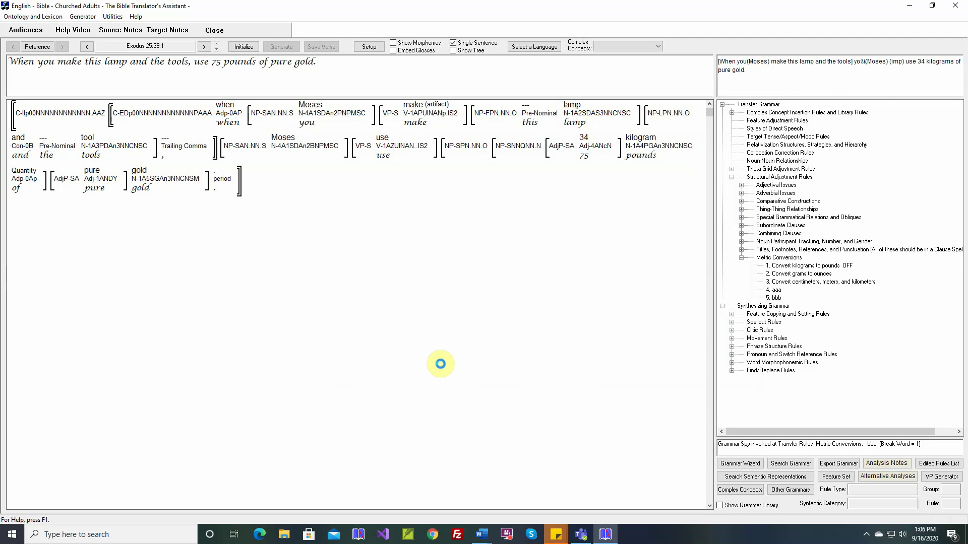